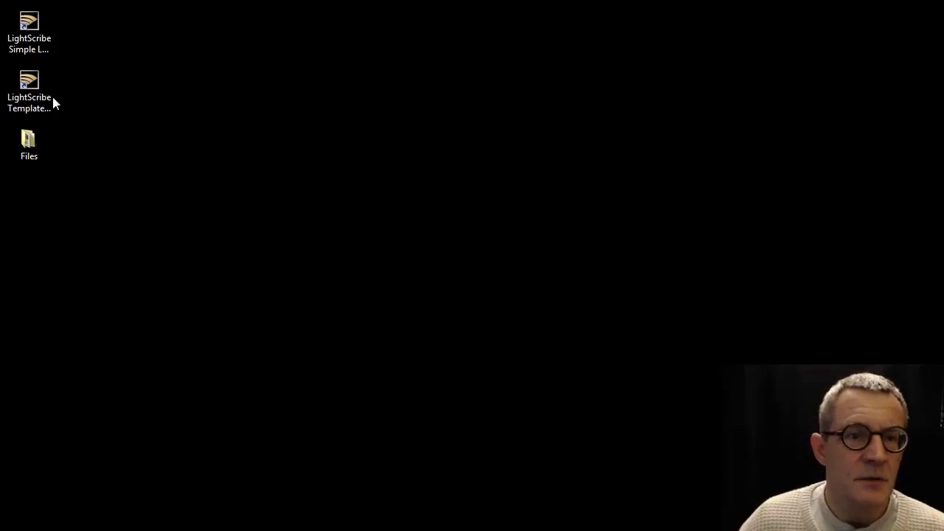
Step: Launch LightScribe Simple Labeler and preview the disc label with the Celtic border
double_click(29, 24)
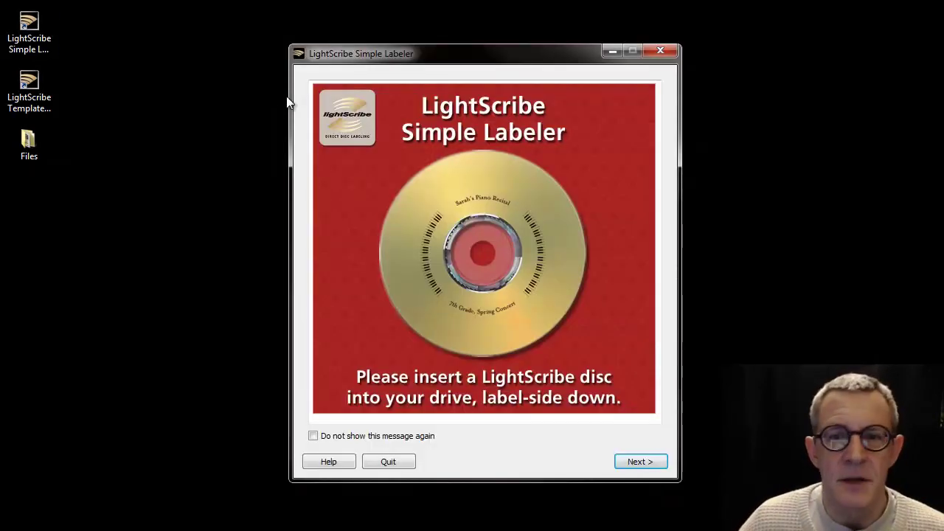
click(640, 462)
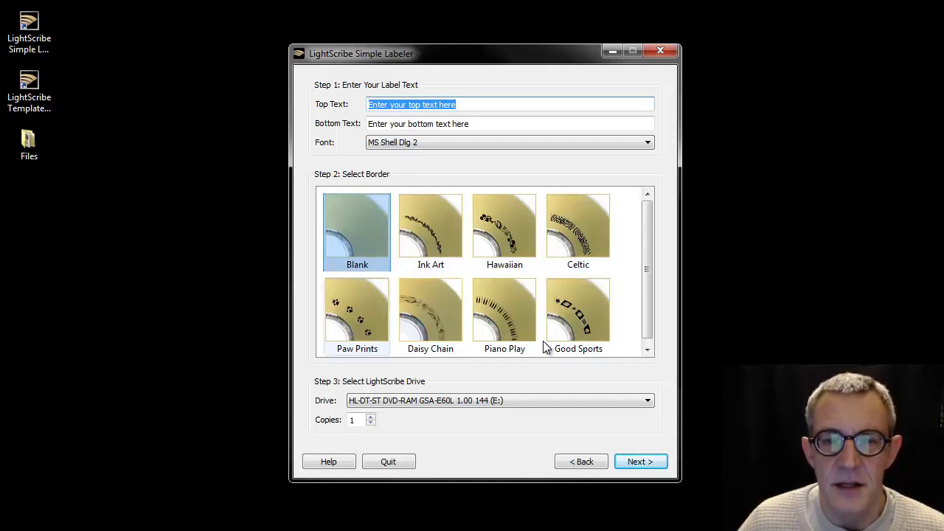
click(581, 233)
click(625, 462)
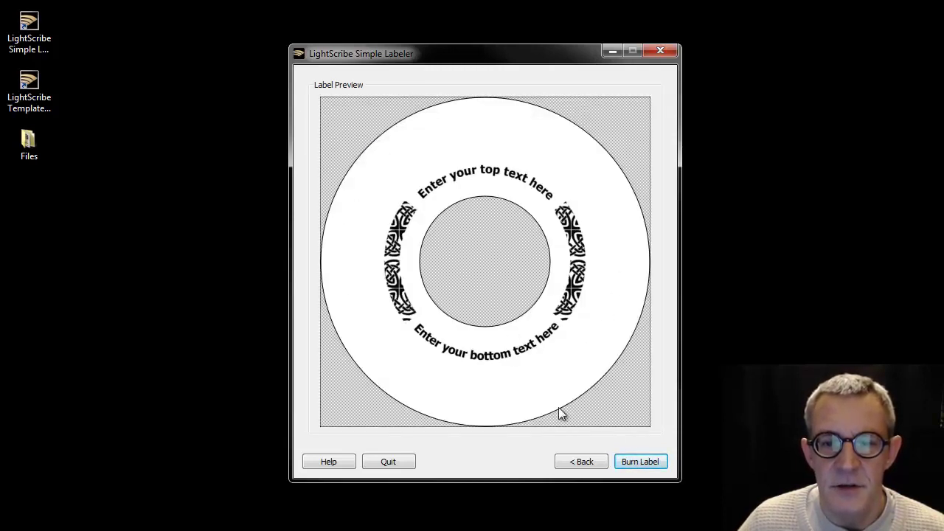
Step: Preview the disc label with the Hawaiian border instead and quit Simple Labeler without burning
click(582, 462)
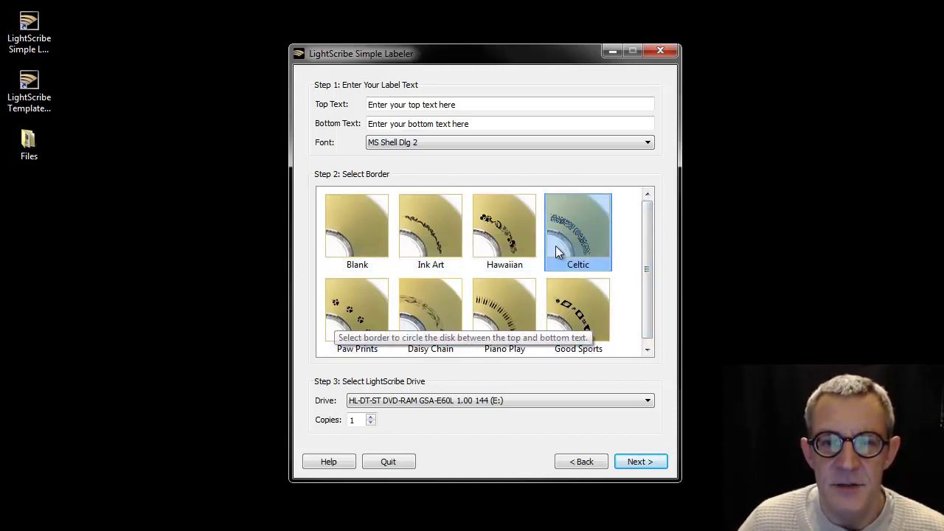
click(511, 224)
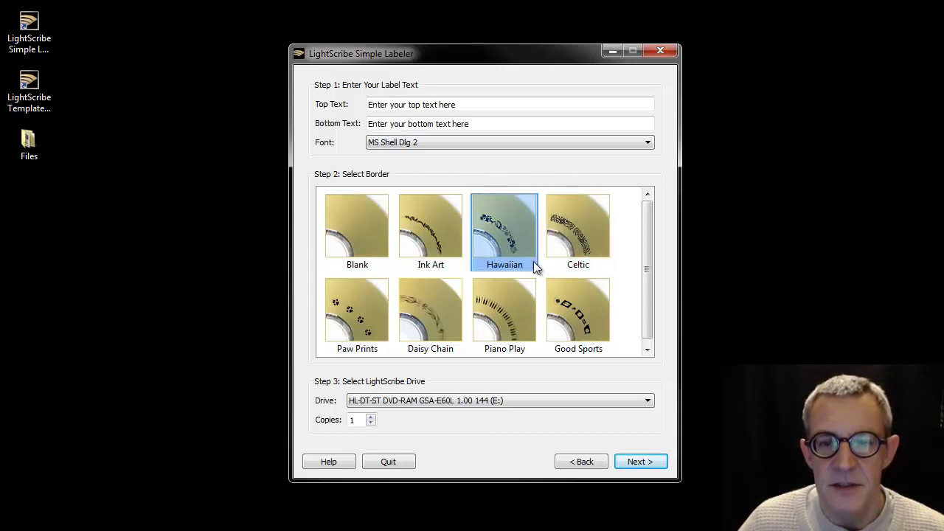
click(640, 462)
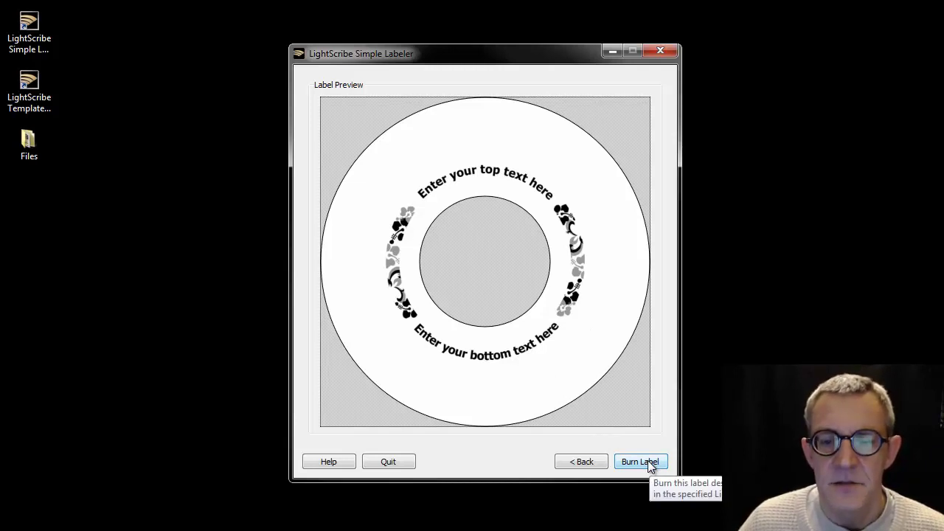
click(661, 50)
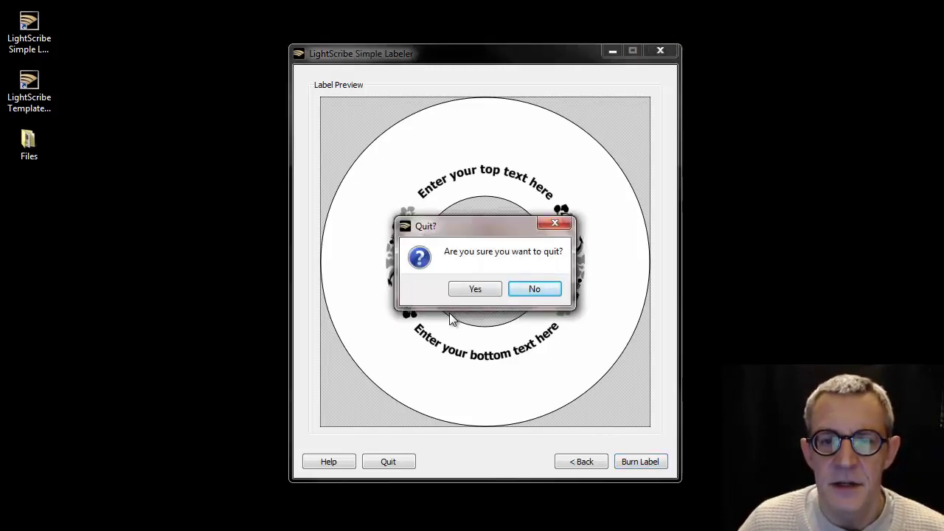
click(471, 289)
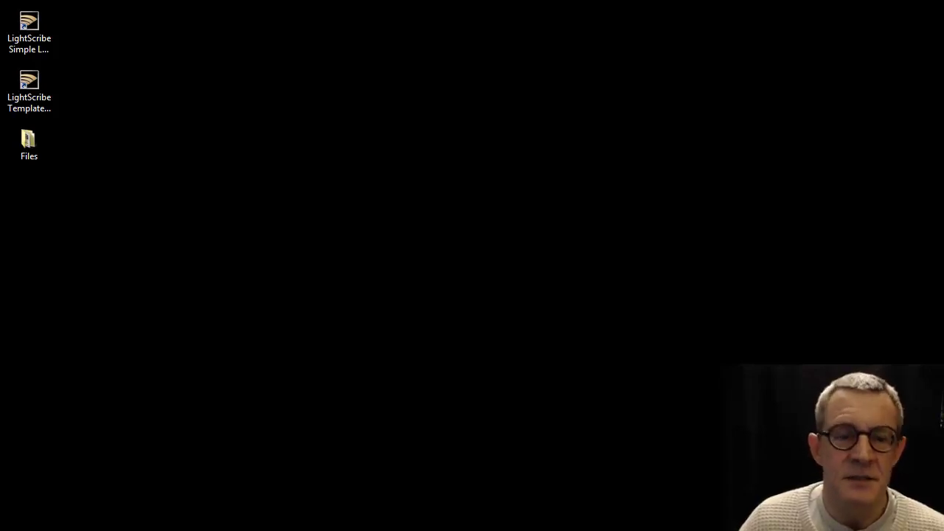
Step: Open Windows Explorer and go to the Program Files (x86) folder on the C: drive
click(147, 520)
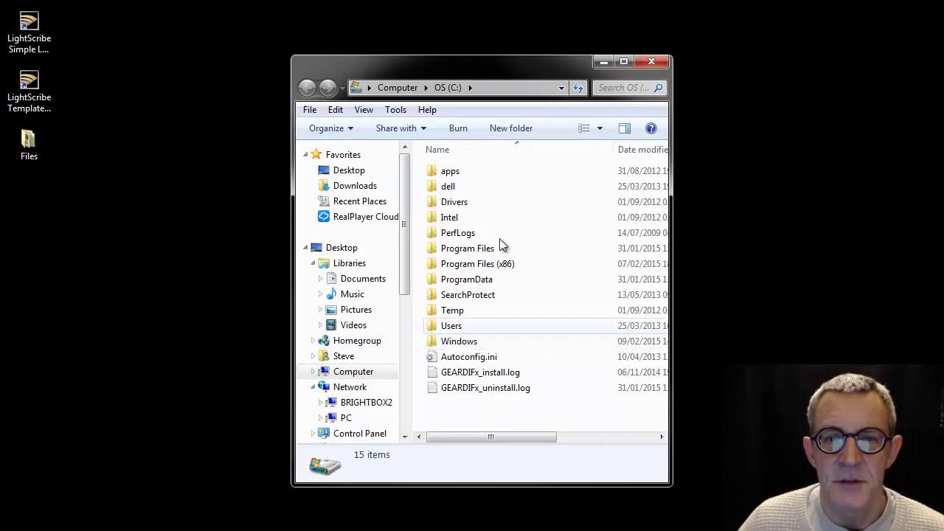
click(397, 87)
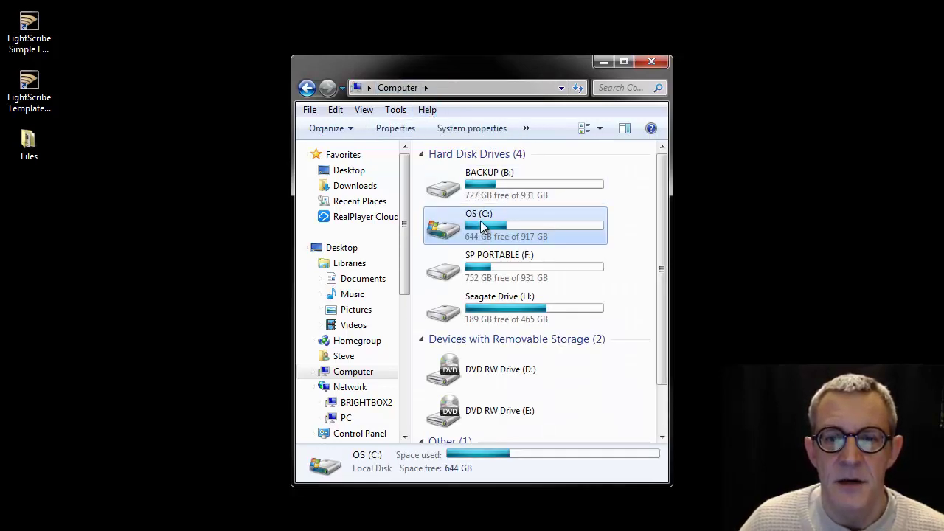
double_click(480, 222)
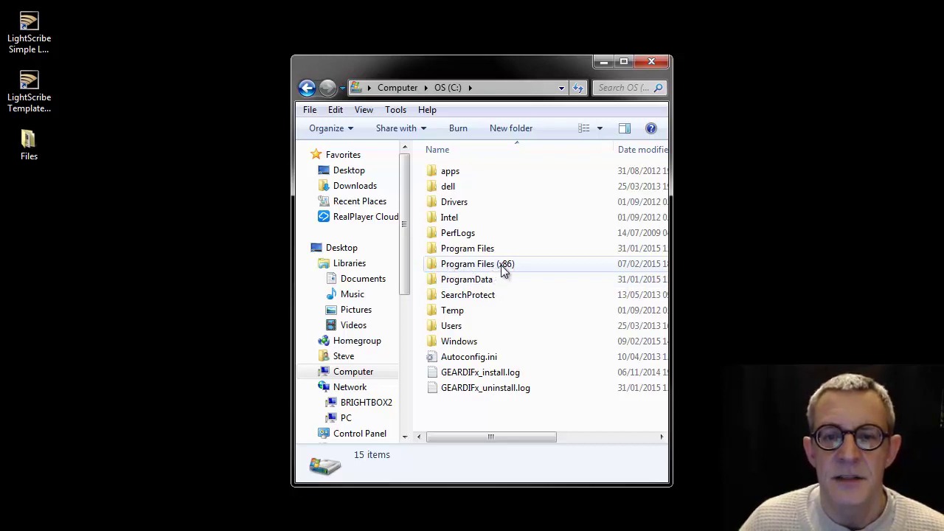
mouse_move(521, 269)
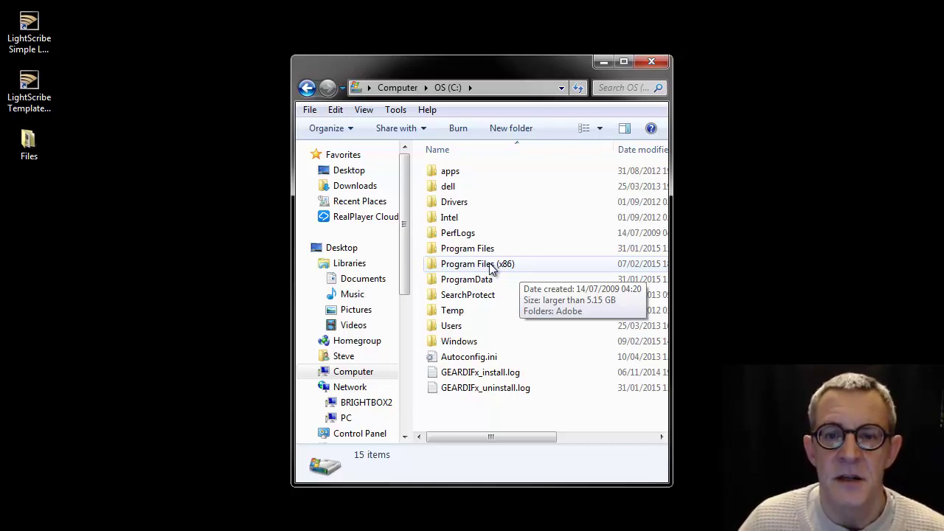
double_click(490, 265)
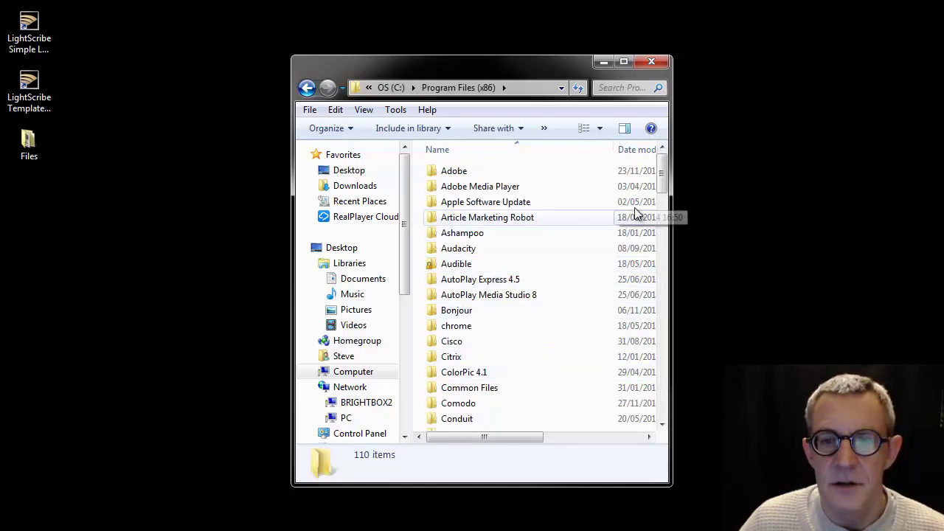
Step: Open the borders folder under LightScribe\SimpleLabeler\content\images
drag(657, 180, 664, 268)
double_click(456, 260)
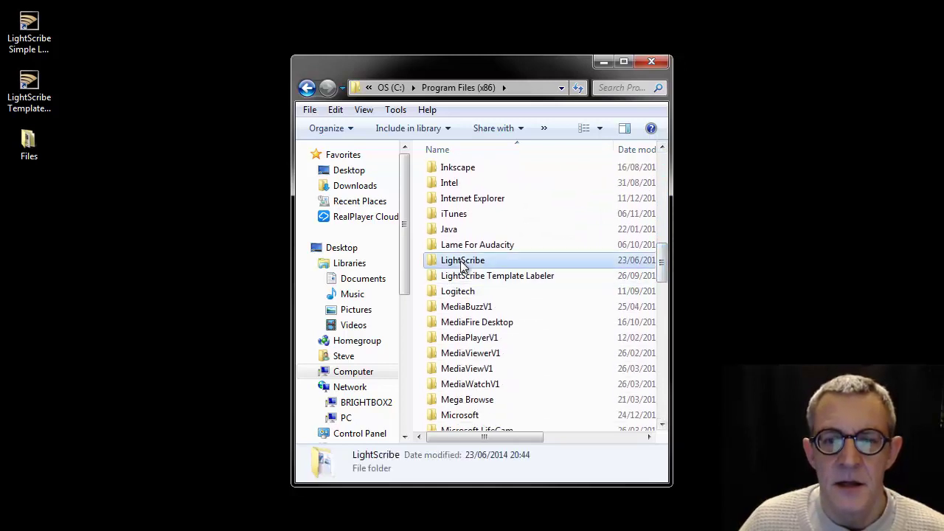
double_click(455, 190)
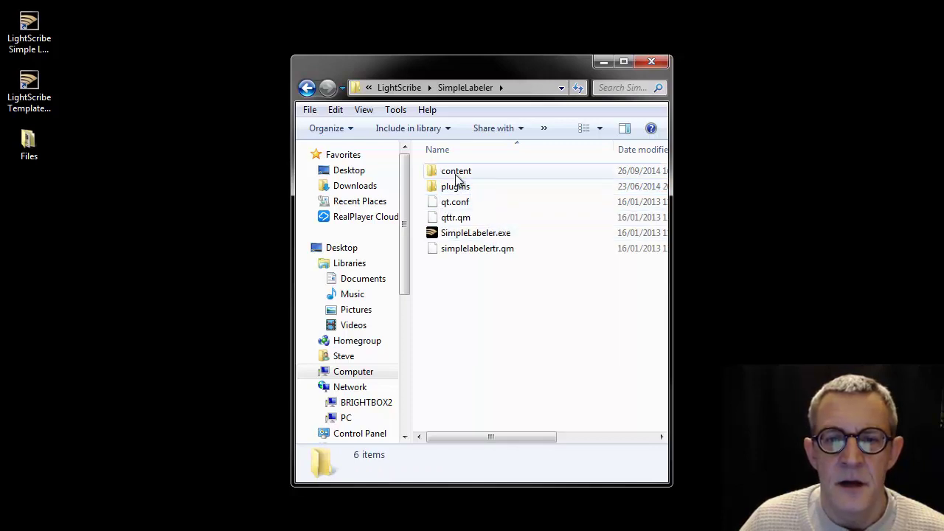
double_click(457, 172)
double_click(456, 188)
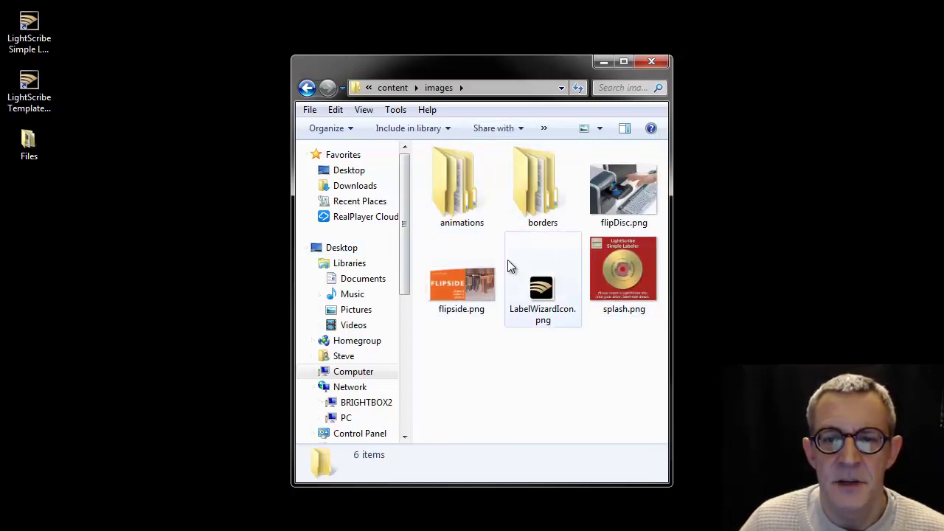
double_click(532, 177)
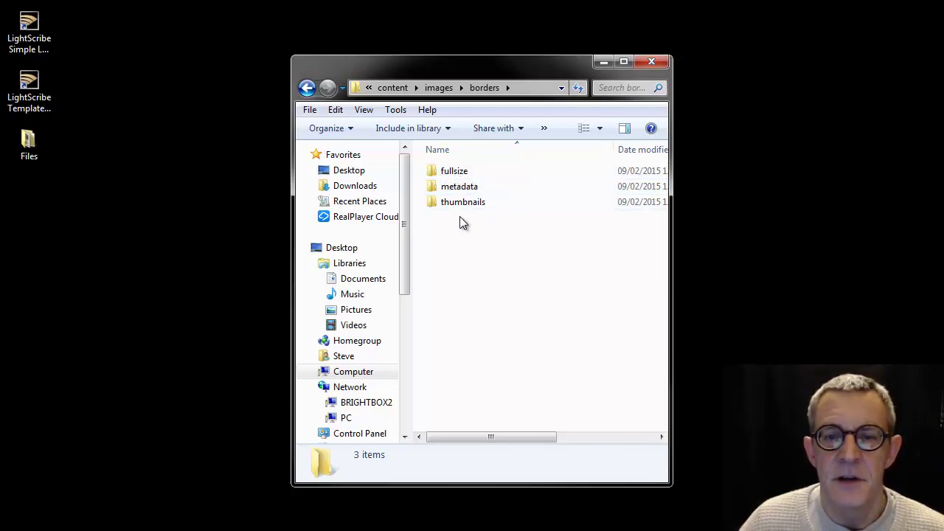
Step: Look through the images in the fullsize and thumbnails folders and return to the borders folder
double_click(456, 174)
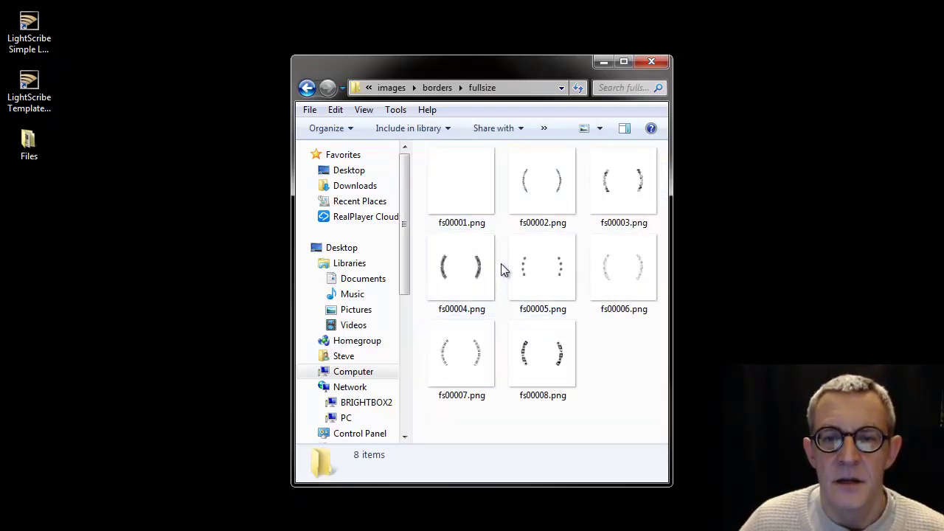
click(438, 87)
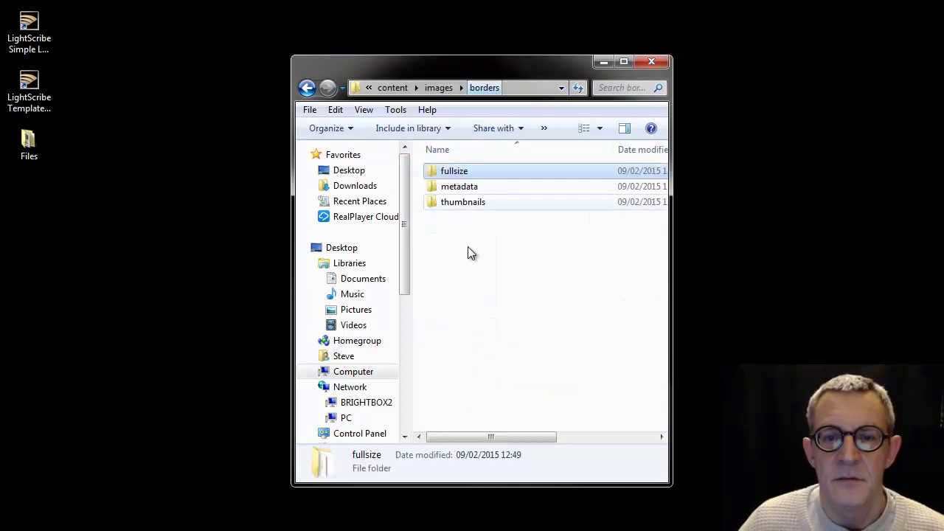
click(441, 202)
double_click(439, 203)
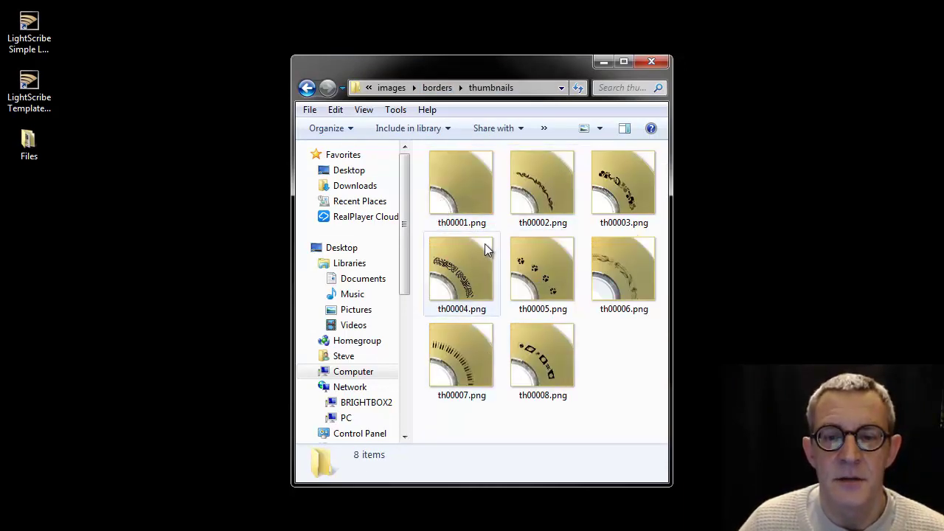
click(437, 87)
Step: Review the fullsize images and the XML files in the metadata folder, returning to the borders folder
double_click(451, 172)
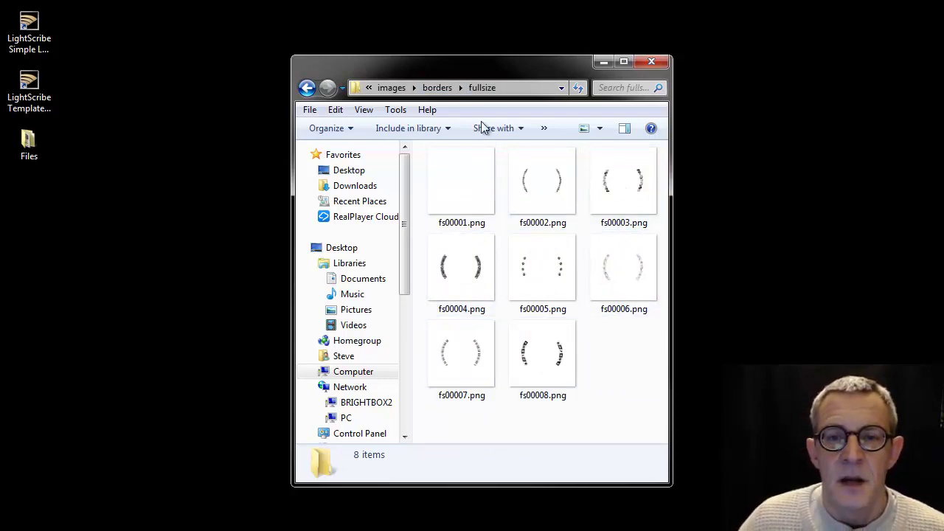
click(439, 90)
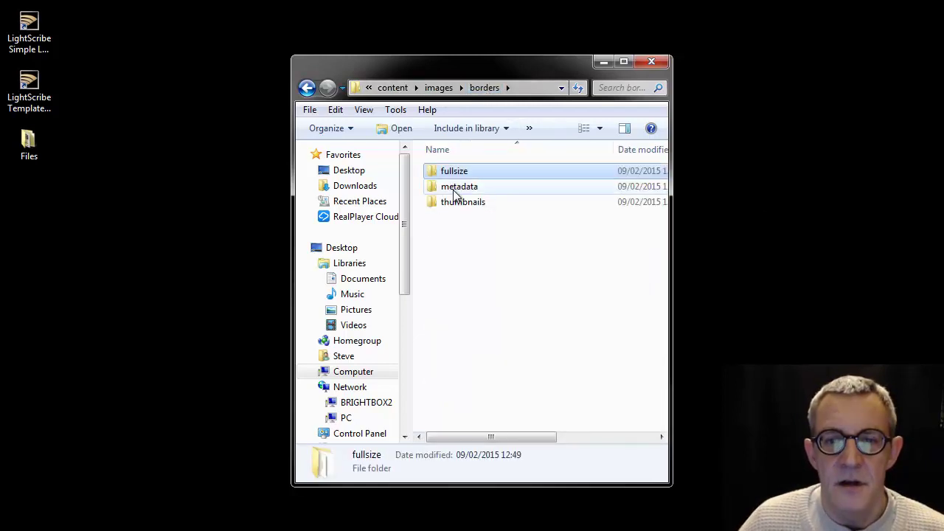
double_click(454, 188)
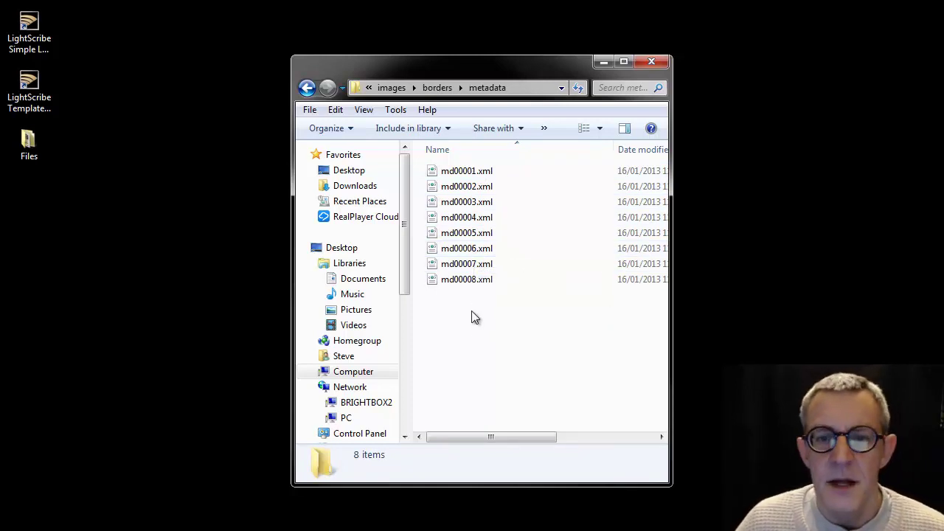
click(440, 89)
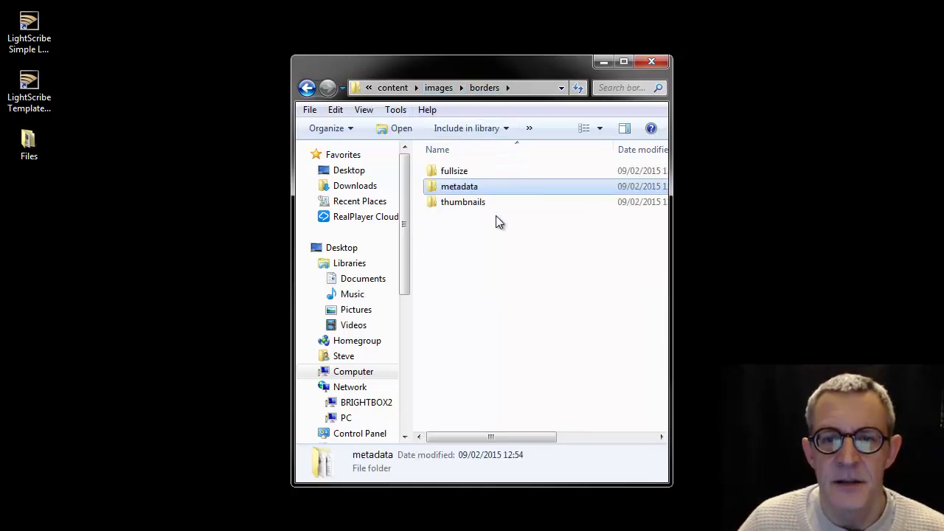
double_click(459, 177)
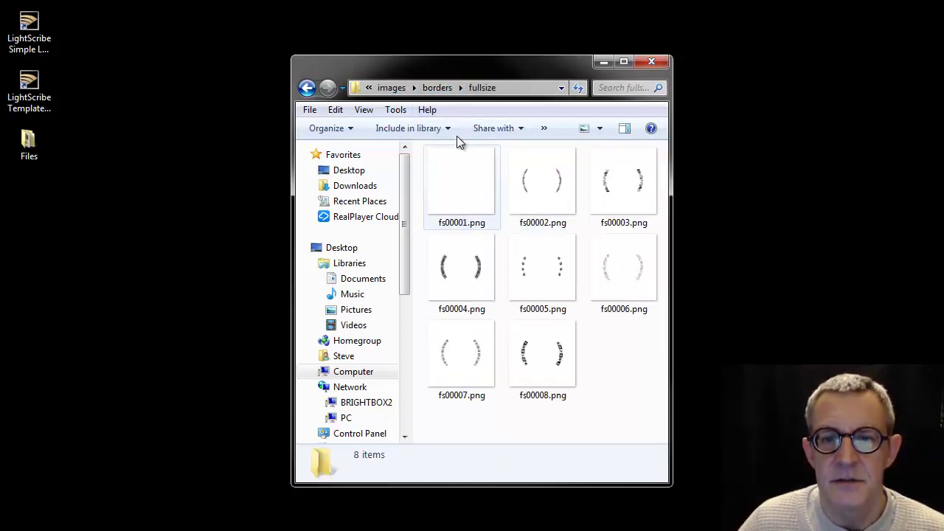
click(437, 88)
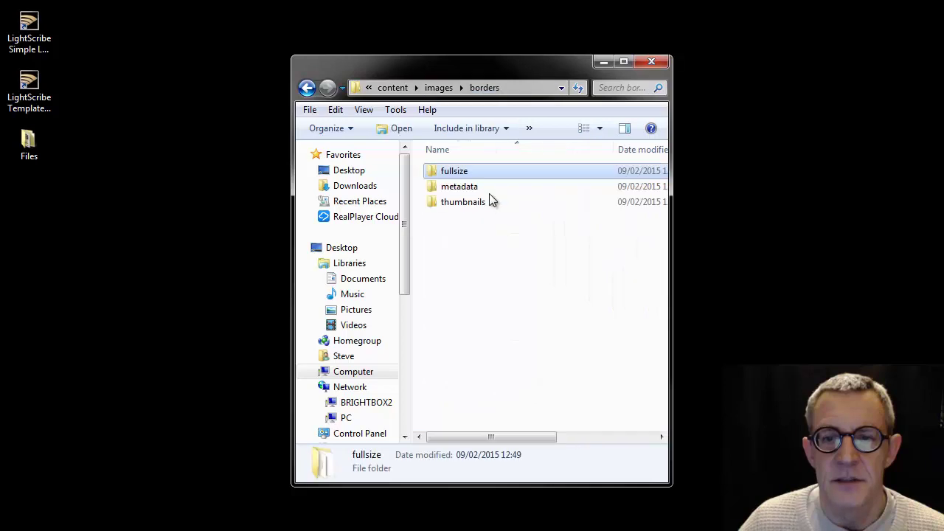
Step: Examine the dimensions and file details of the border PNG files in the fullsize folder
double_click(452, 172)
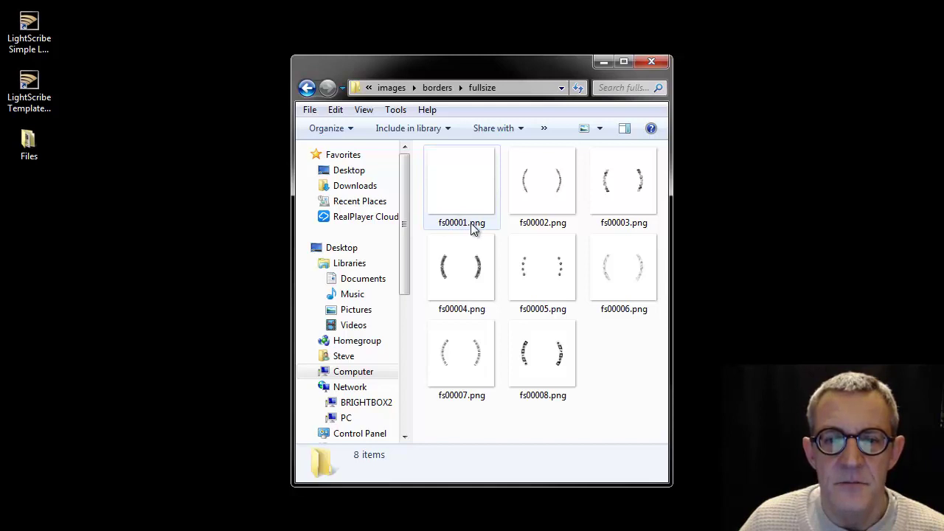
click(457, 184)
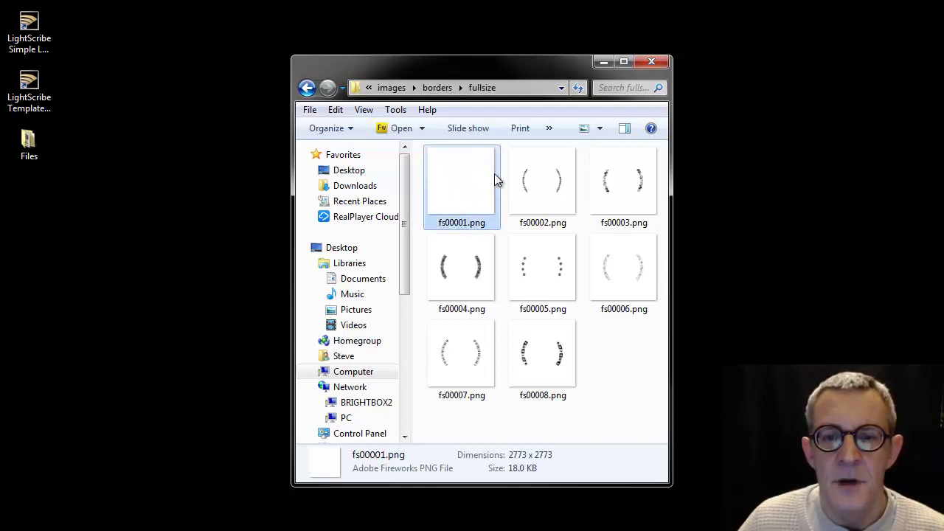
click(540, 180)
click(607, 179)
click(558, 253)
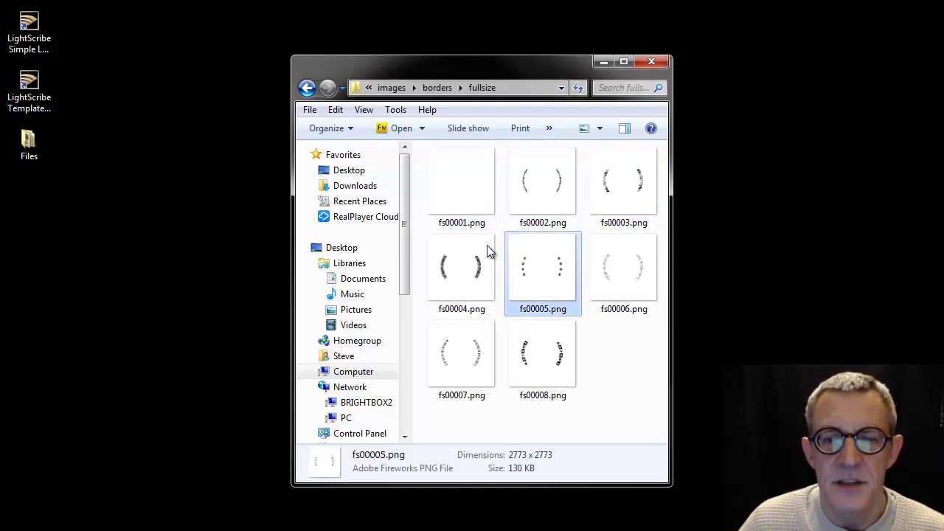
click(429, 247)
click(468, 348)
click(568, 348)
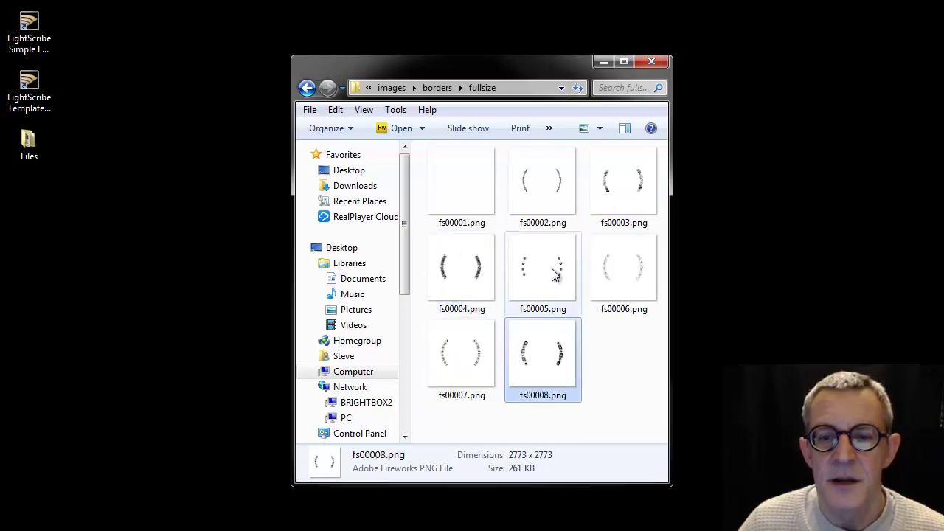
click(544, 251)
click(636, 251)
click(623, 186)
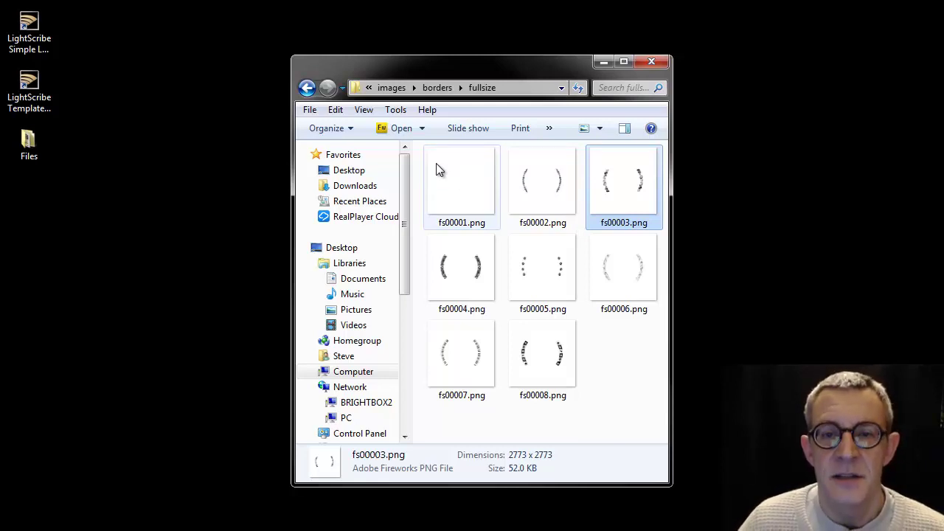
Step: Examine the border preview images in the thumbnails folder and return to the borders folder
click(438, 87)
double_click(462, 202)
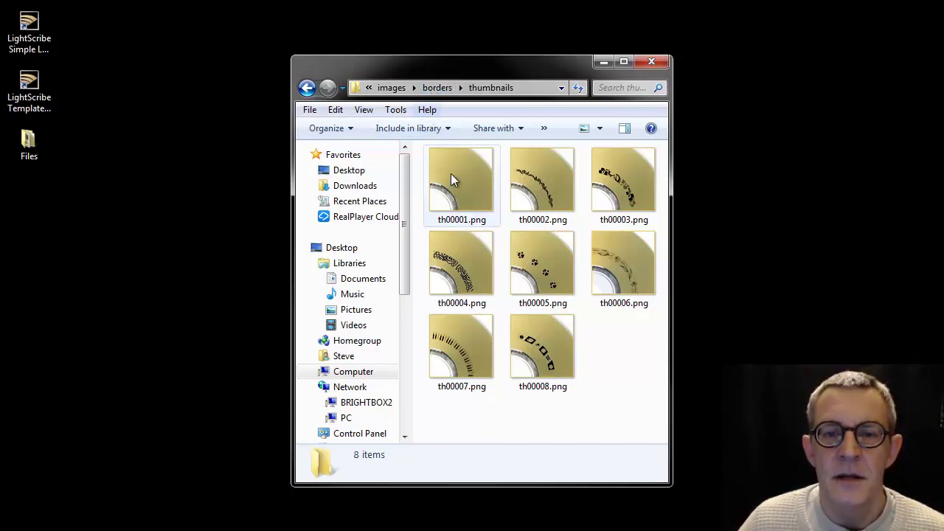
mouse_move(534, 367)
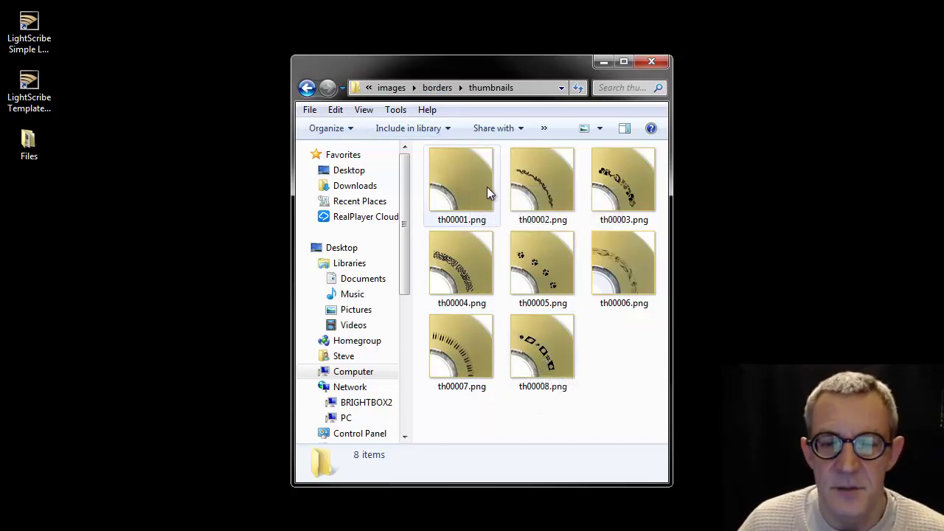
mouse_move(458, 183)
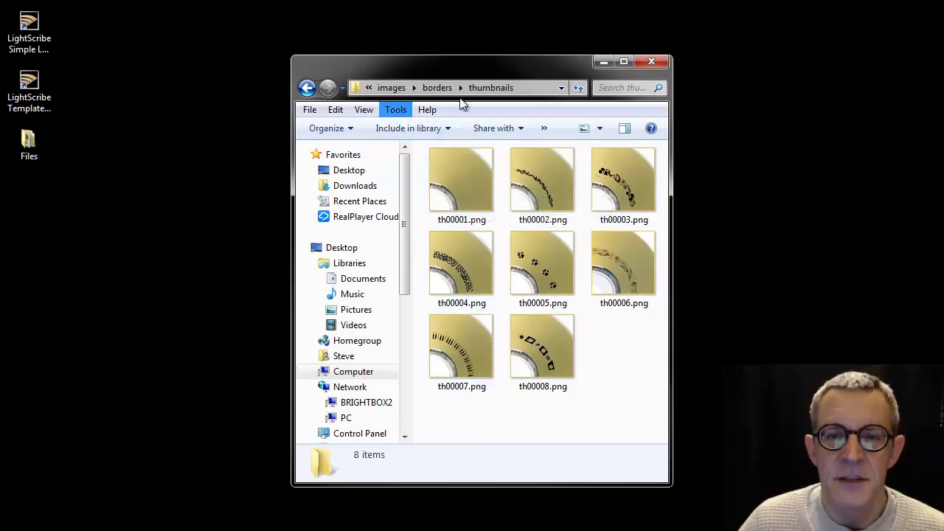
click(435, 88)
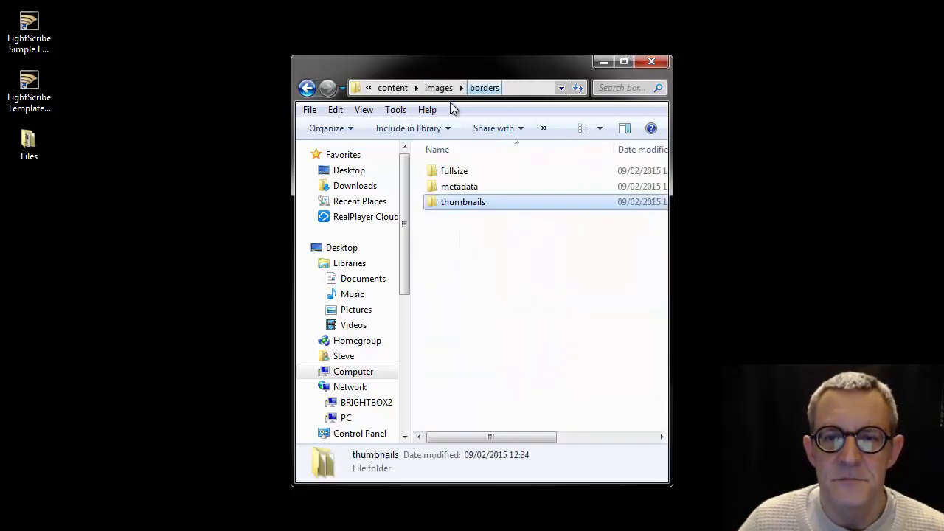
Step: Open md00008.xml from the metadata folder in WordPad, examine its name, type and font colour entries, and close it
double_click(460, 190)
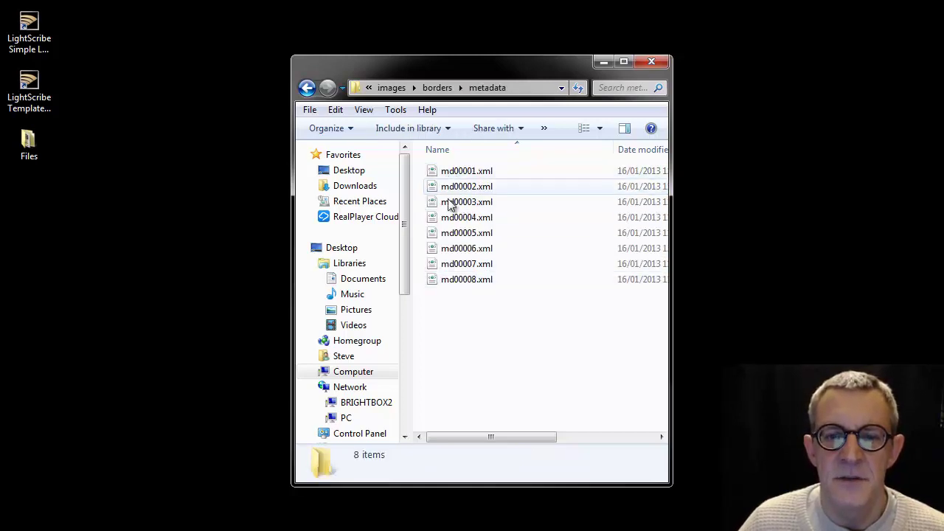
double_click(458, 279)
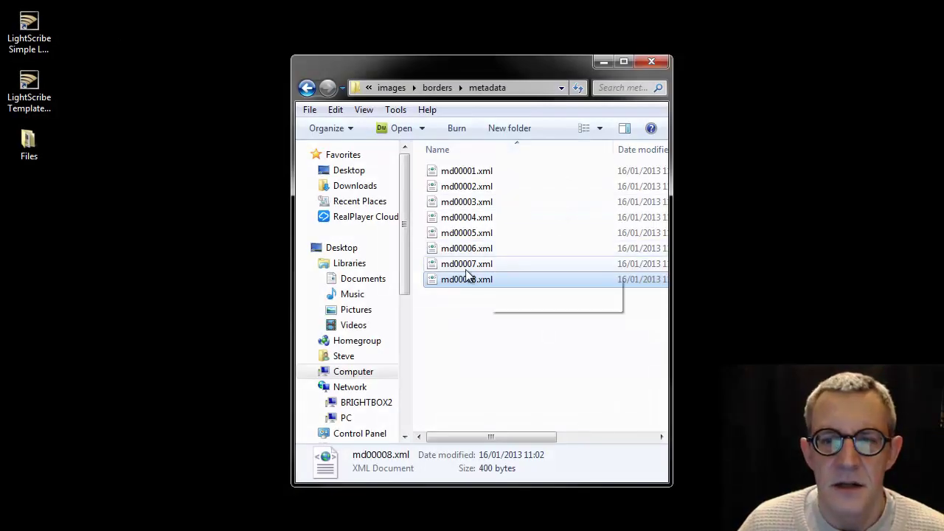
right_click(462, 285)
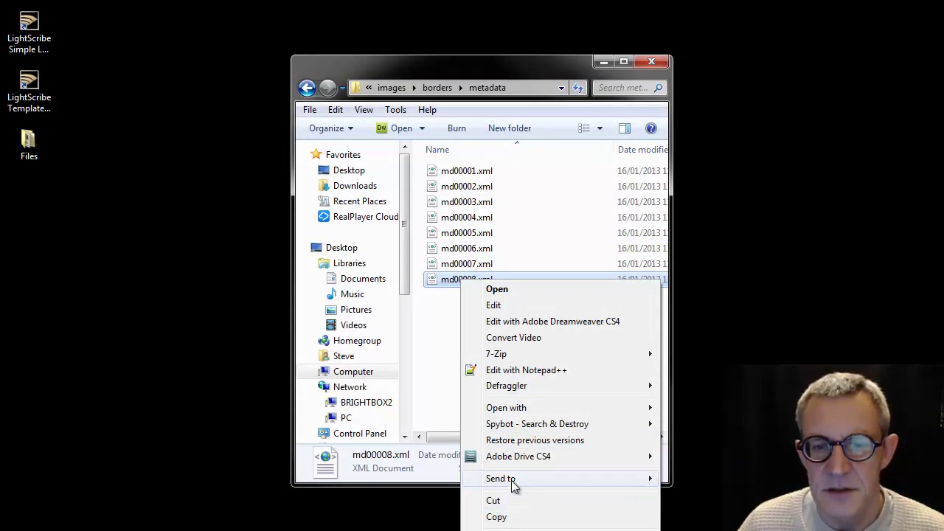
mouse_move(513, 413)
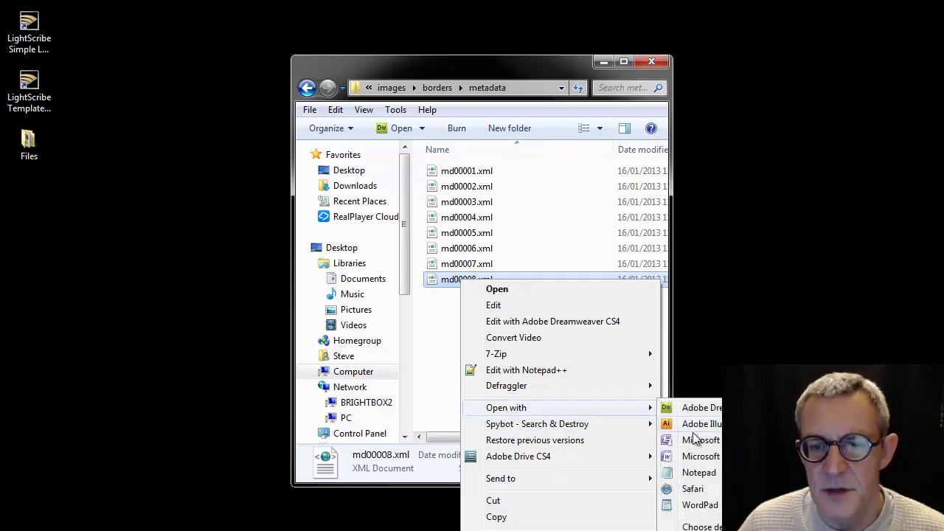
click(698, 505)
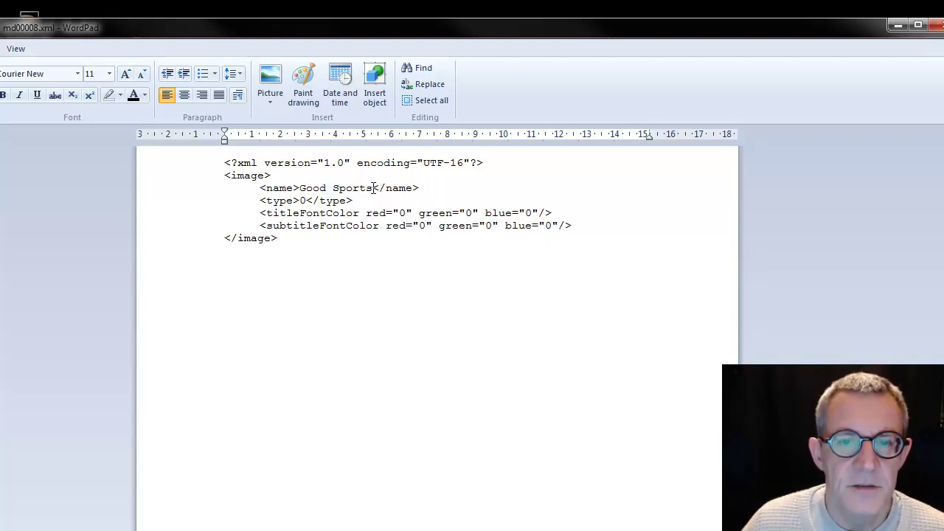
key(ctrl+Left)
key(ctrl+Left)
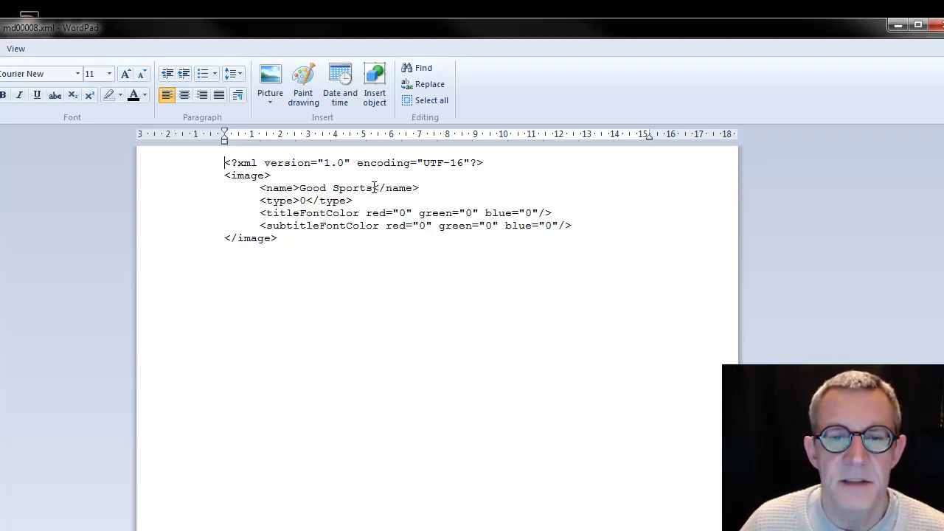
click(936, 25)
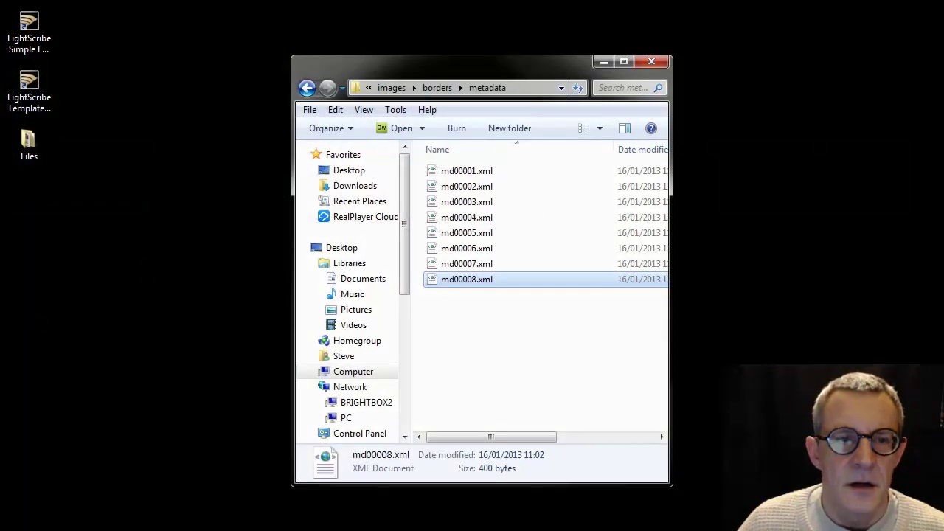
Step: Open the Files folder from the desktop and arrange its window side by side with the metadata folder window
double_click(30, 144)
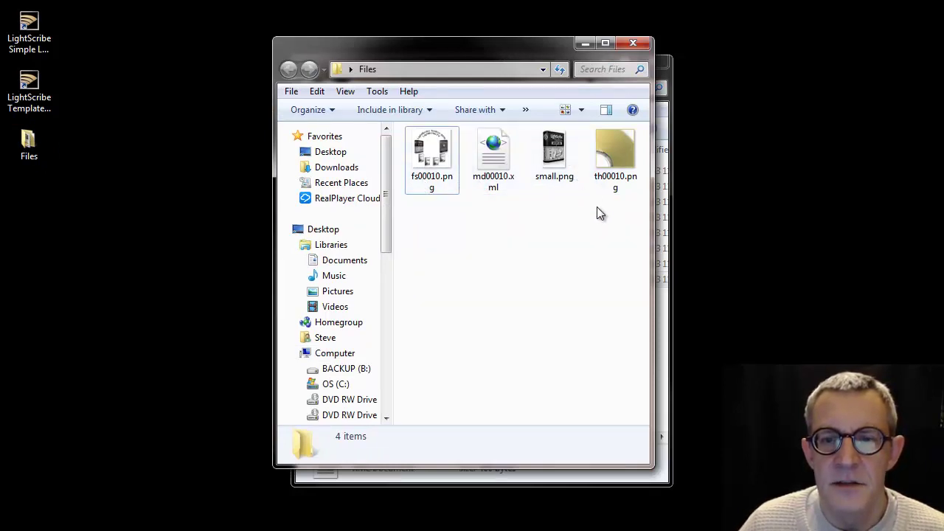
mouse_move(531, 196)
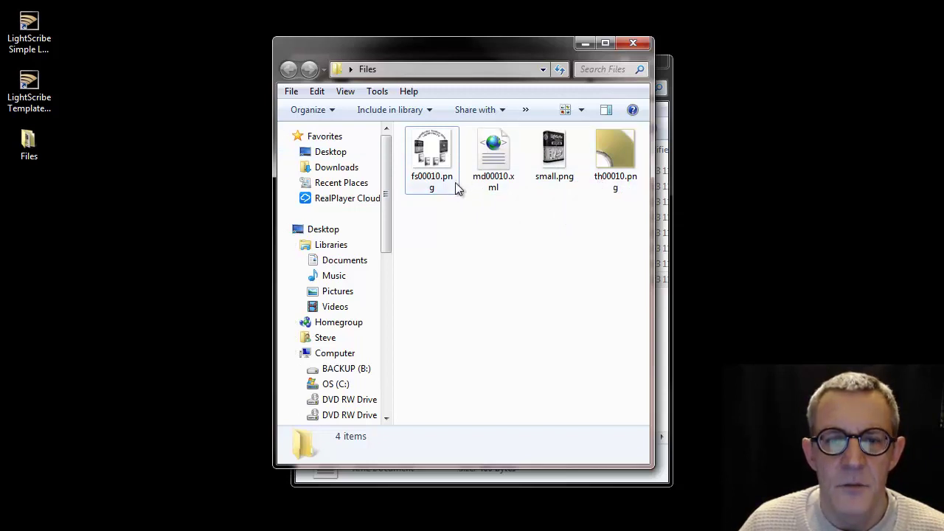
mouse_move(432, 182)
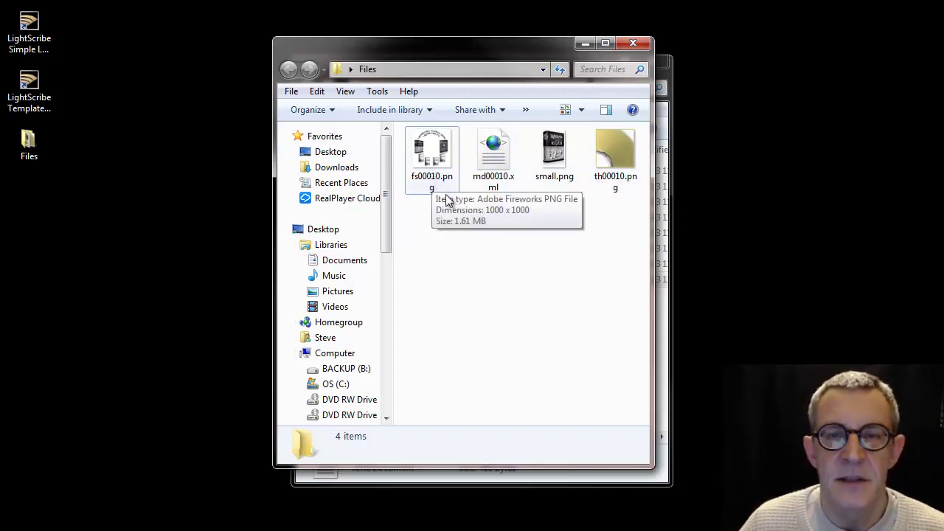
drag(430, 56, 770, 79)
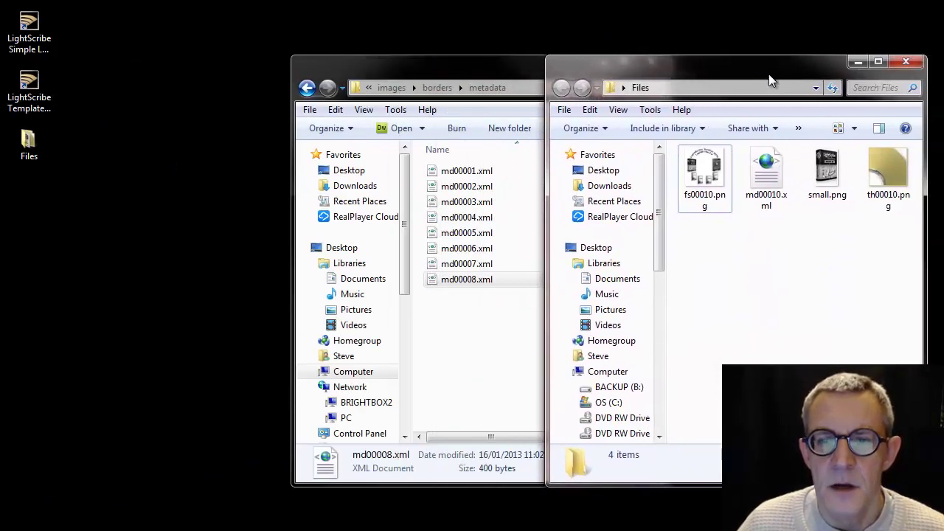
click(768, 185)
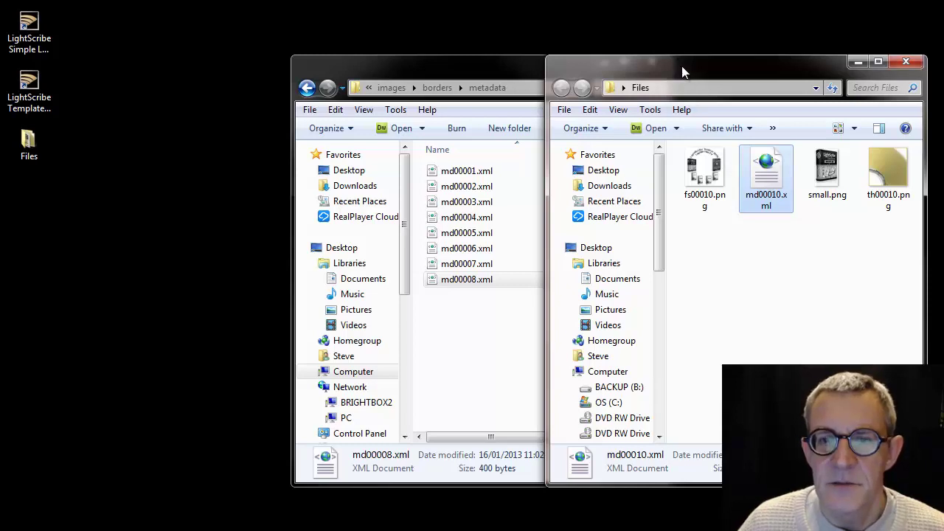
drag(682, 66, 738, 62)
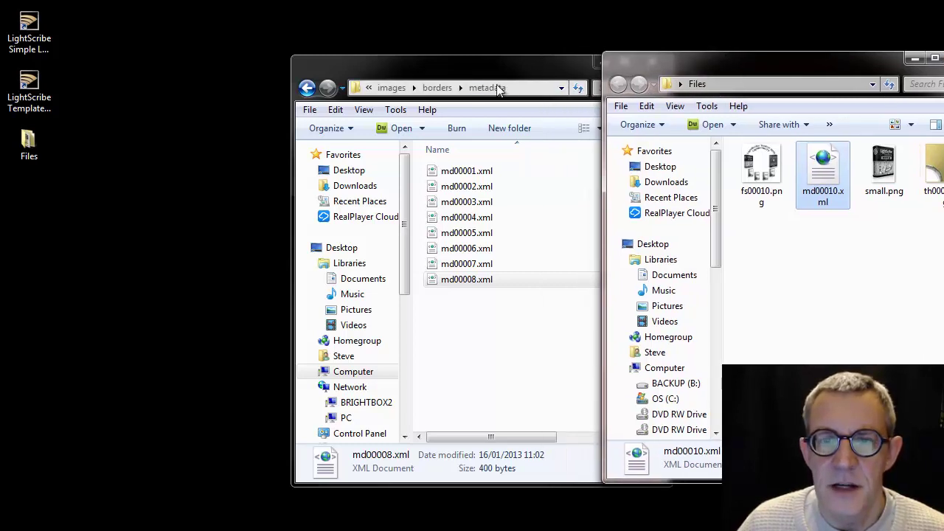
drag(481, 72, 295, 71)
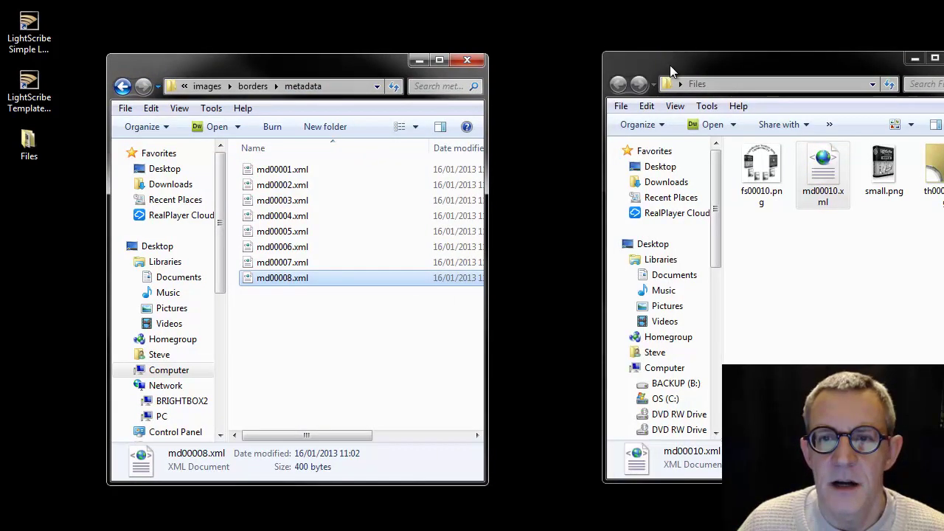
drag(670, 65, 576, 65)
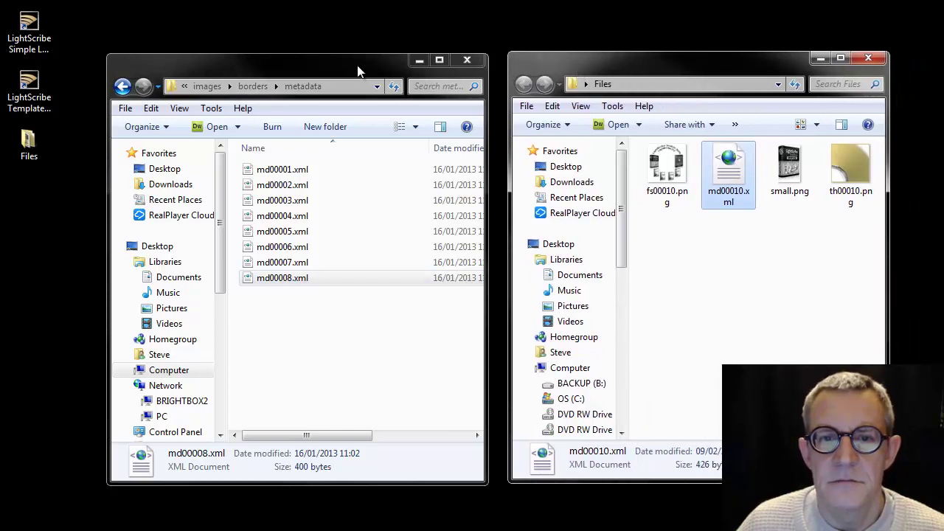
mouse_move(359, 74)
mouse_down()
mouse_move(358, 57)
mouse_move(360, 68)
mouse_up()
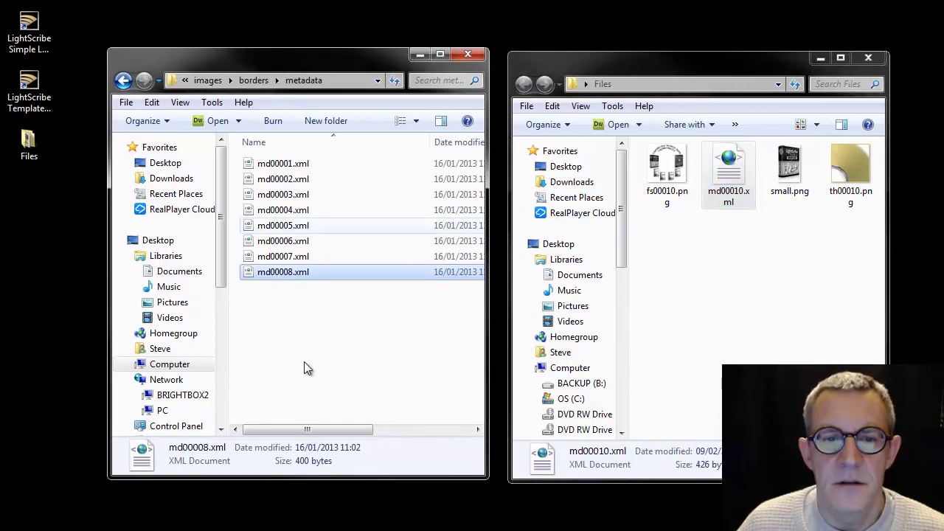
Step: Duplicate md00008.xml within the metadata folder, granting administrator permission for the copy
right_click(286, 274)
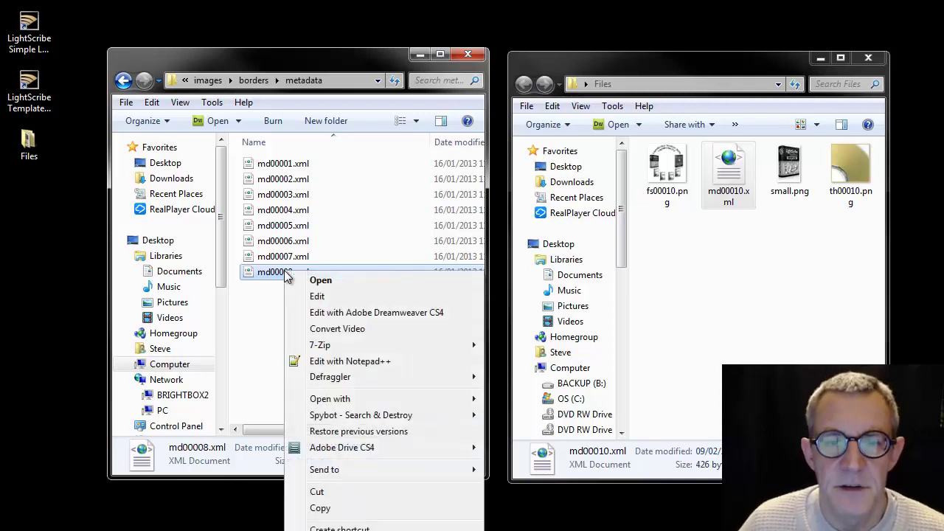
click(330, 514)
right_click(309, 347)
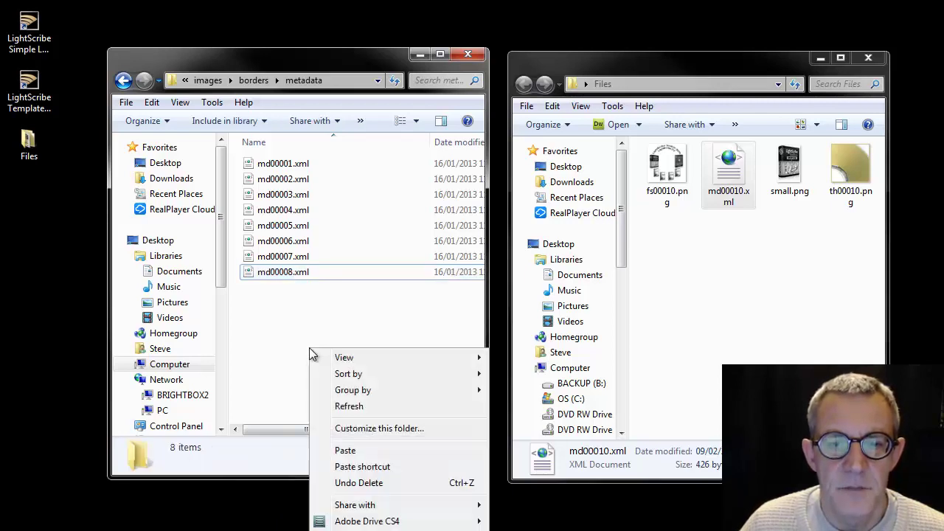
click(329, 449)
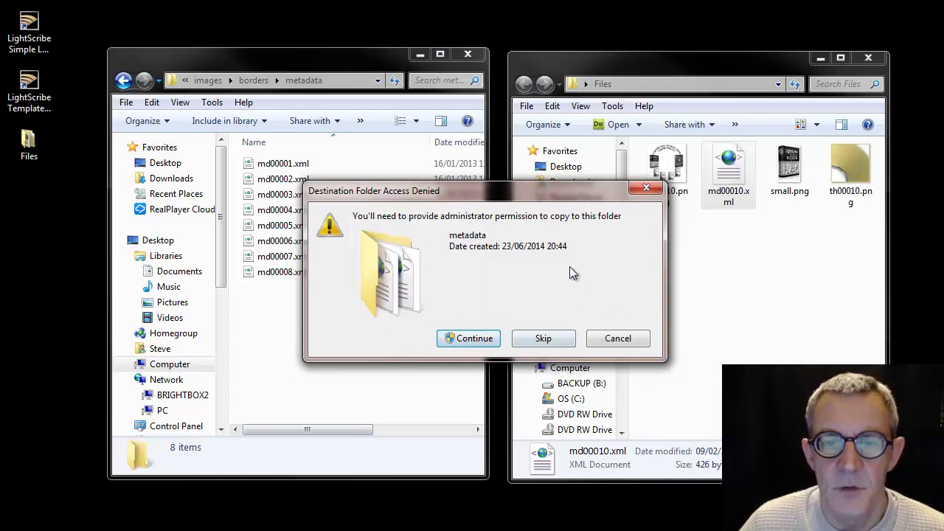
click(472, 341)
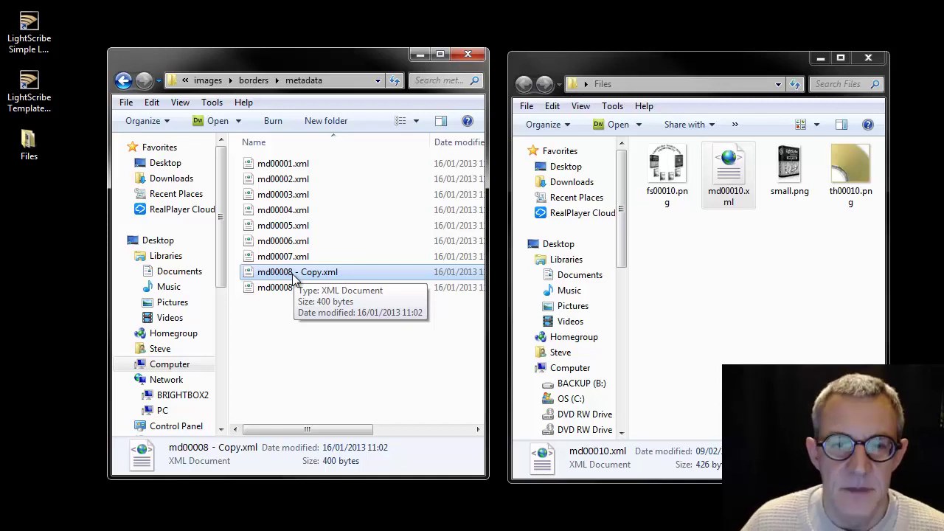
Step: Move md00008 - Copy.xml to the desktop with administrator permission, minimizing both folder windows to place it on the empty desktop
drag(295, 277, 58, 316)
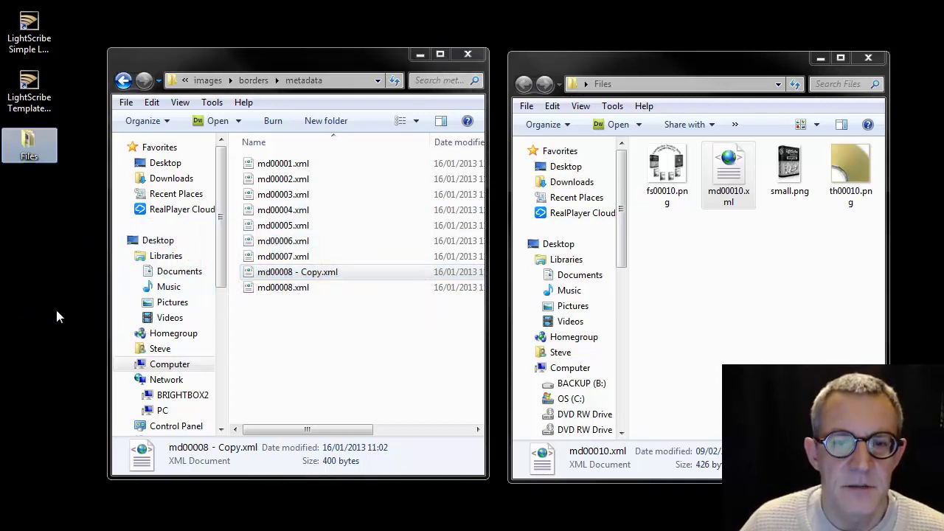
click(468, 340)
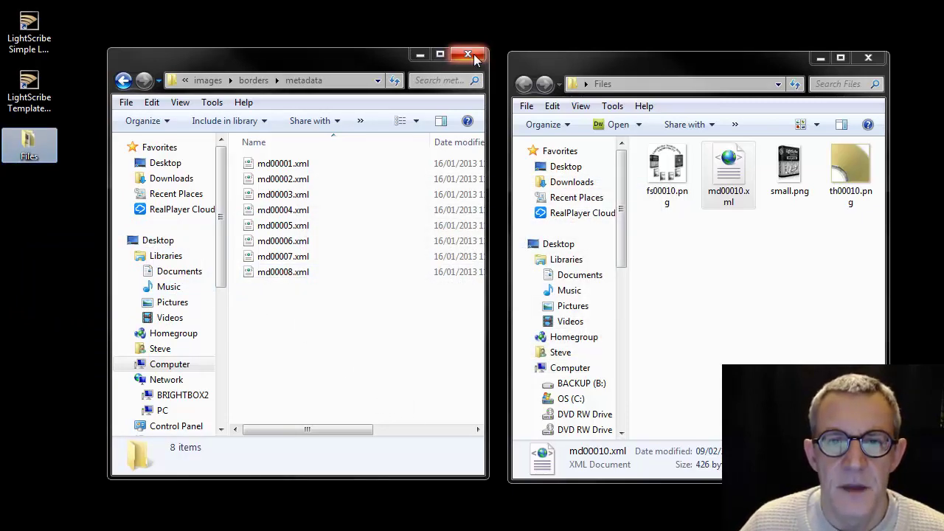
click(419, 58)
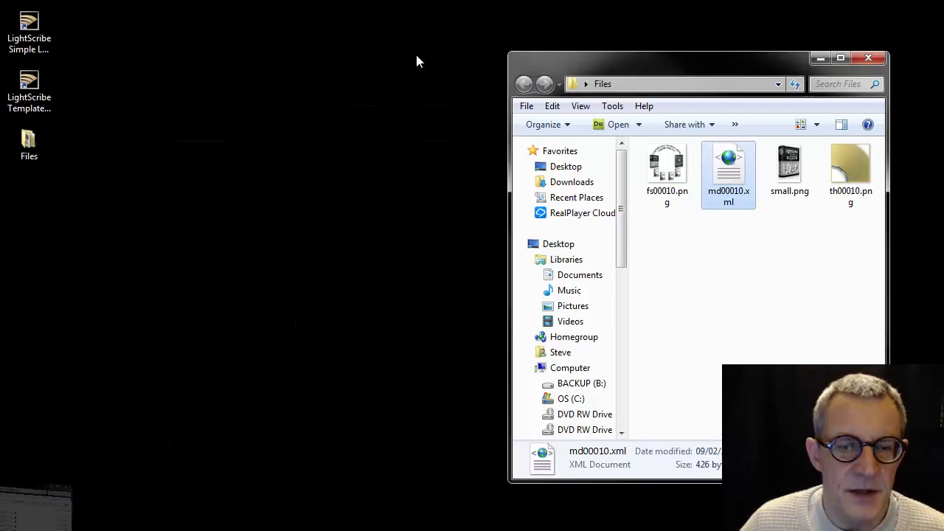
click(822, 57)
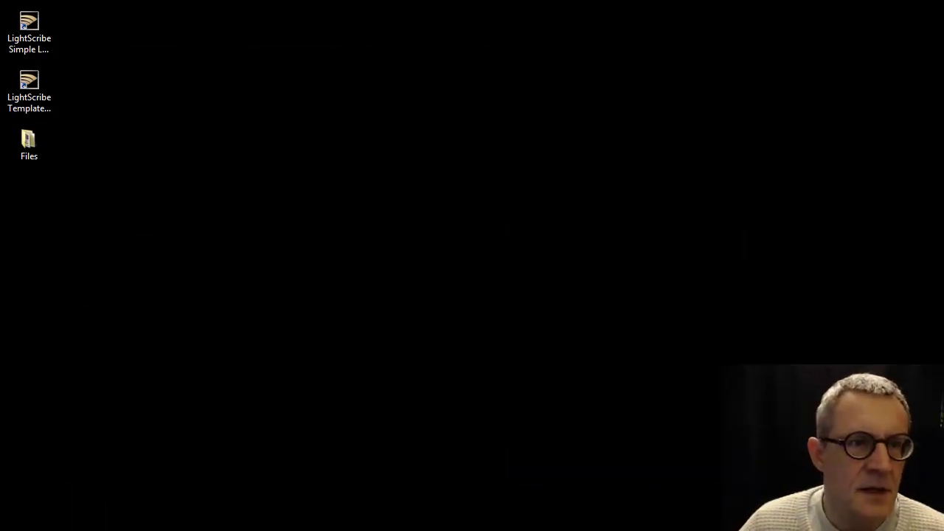
drag(302, 317, 383, 203)
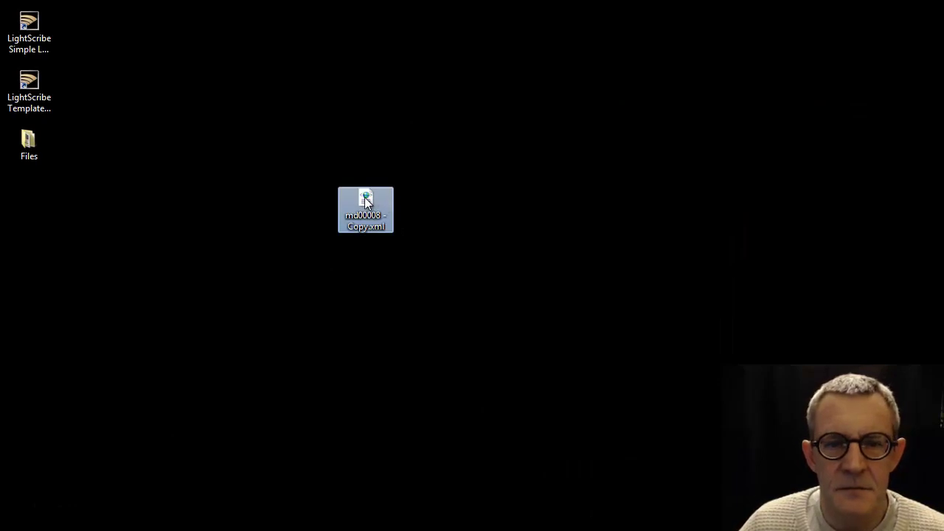
Step: Open md00008 - Copy.xml in Notepad and replace the name element's text with "LightScribe Toolbox 2015"
right_click(368, 201)
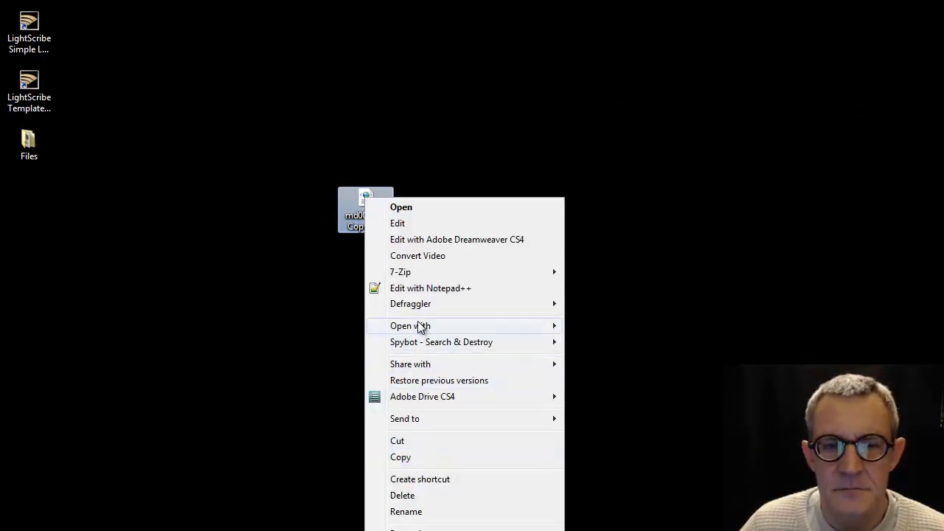
mouse_move(418, 327)
click(595, 391)
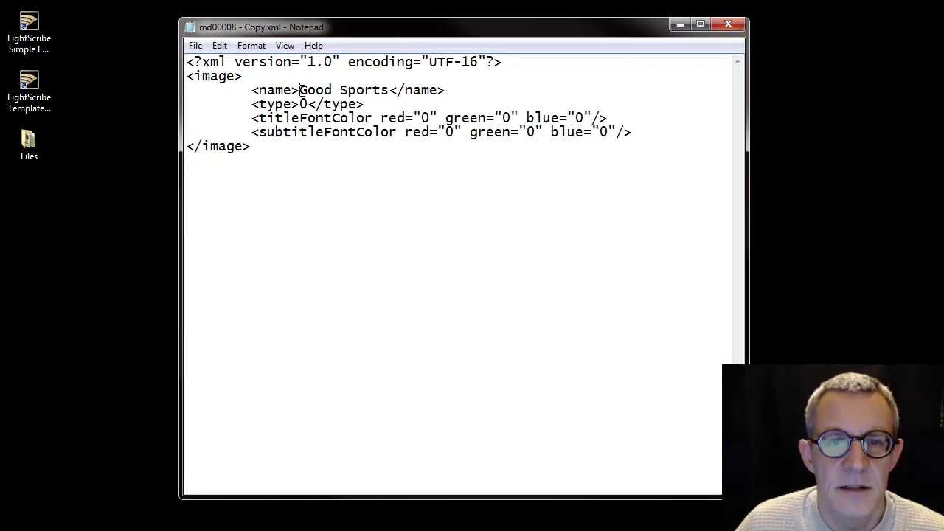
drag(301, 90, 389, 90)
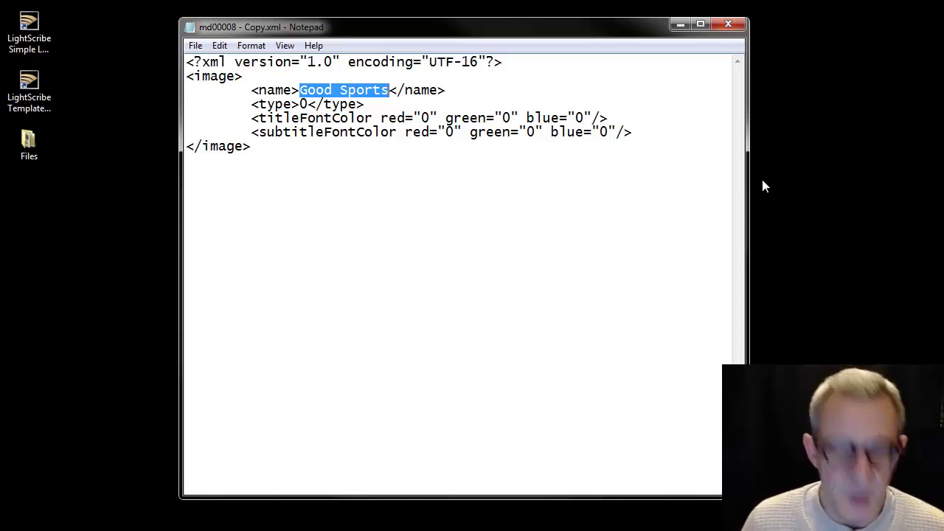
text(LightSc)
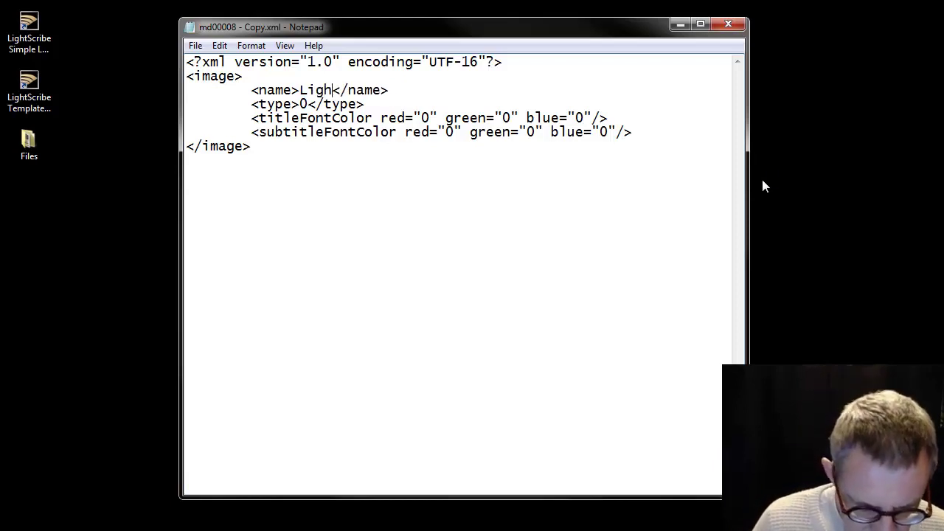
text(ribe To)
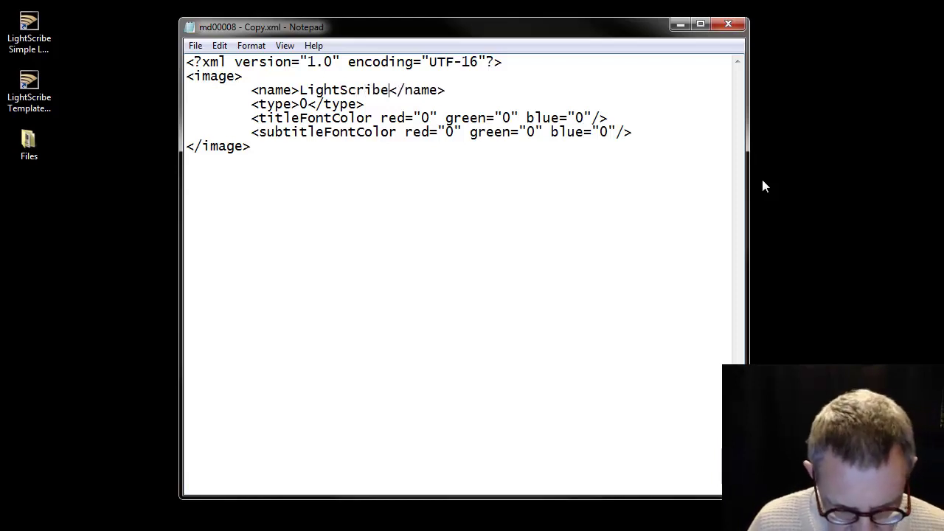
text(olbox)
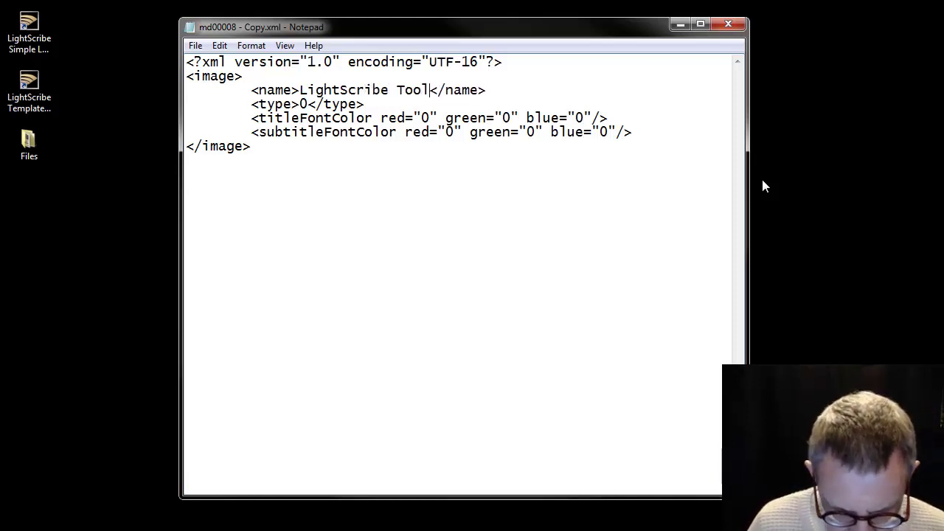
text( 2015)
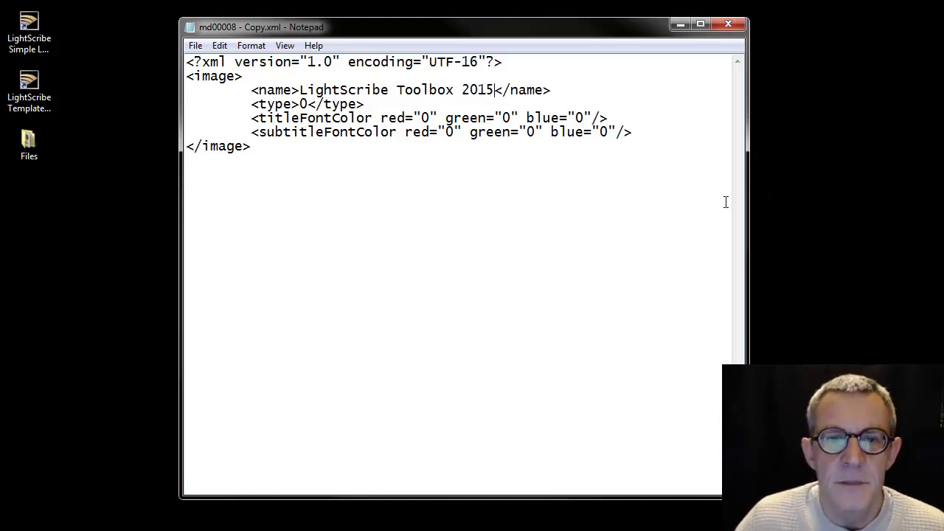
Step: Save the edited XML file and close Notepad
click(195, 46)
click(220, 94)
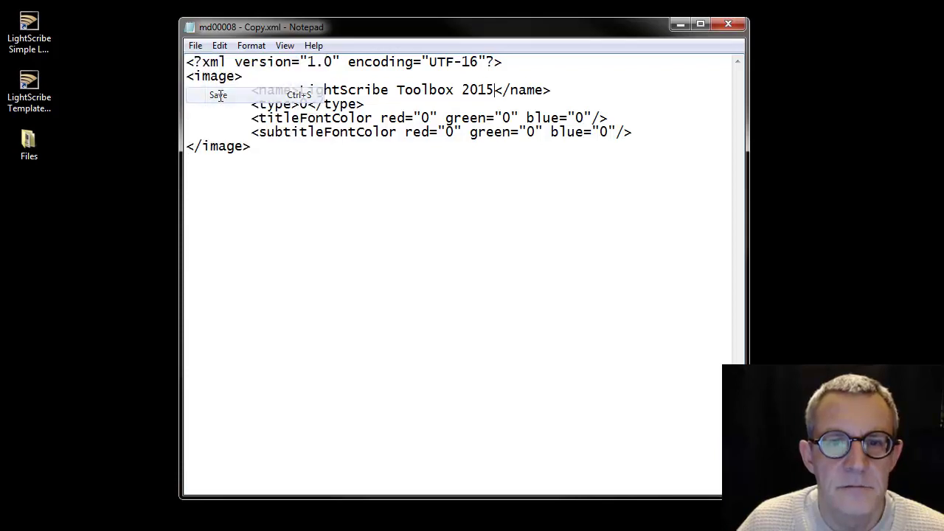
click(729, 27)
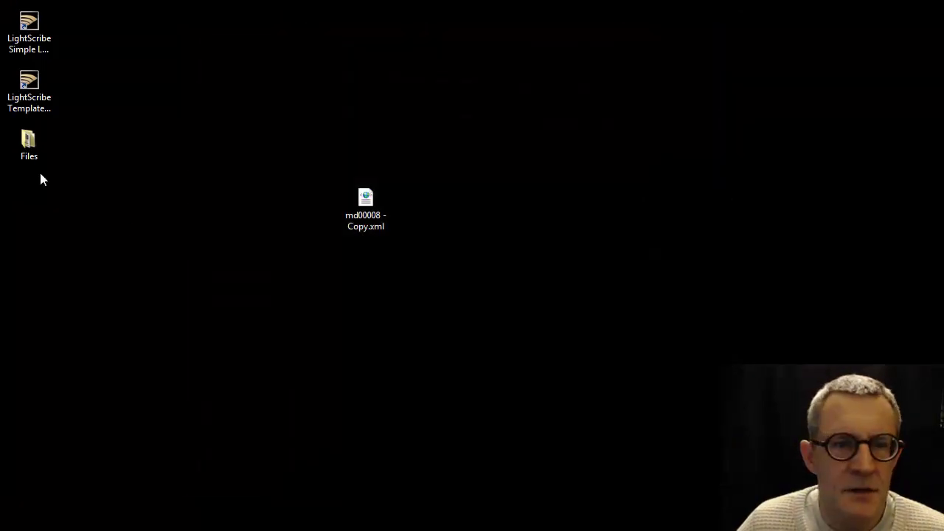
Step: Rename the desktop file md00008 - Copy.xml as md00010.xml
right_click(364, 198)
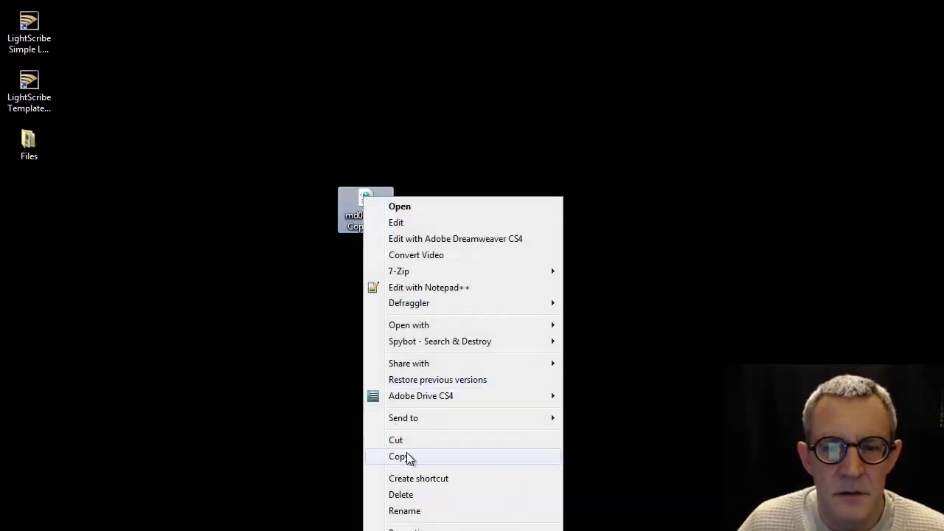
click(404, 511)
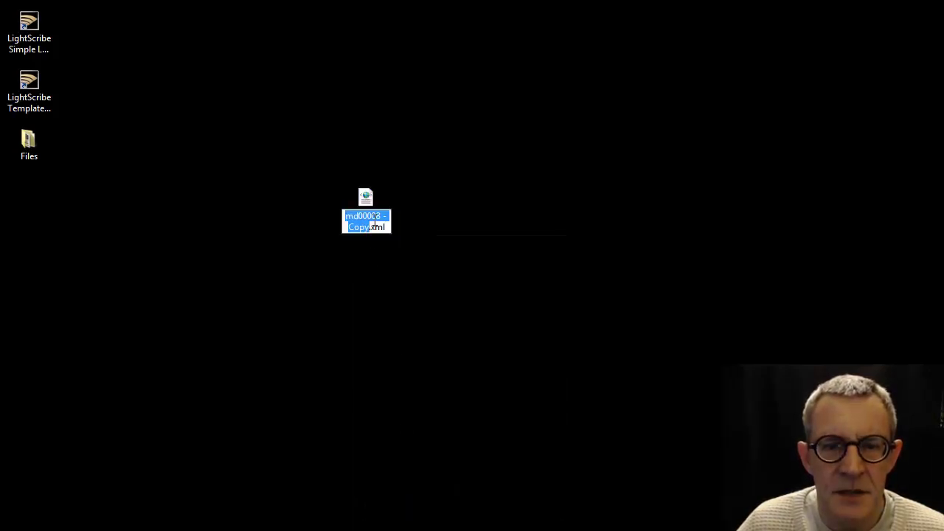
drag(374, 215, 369, 227)
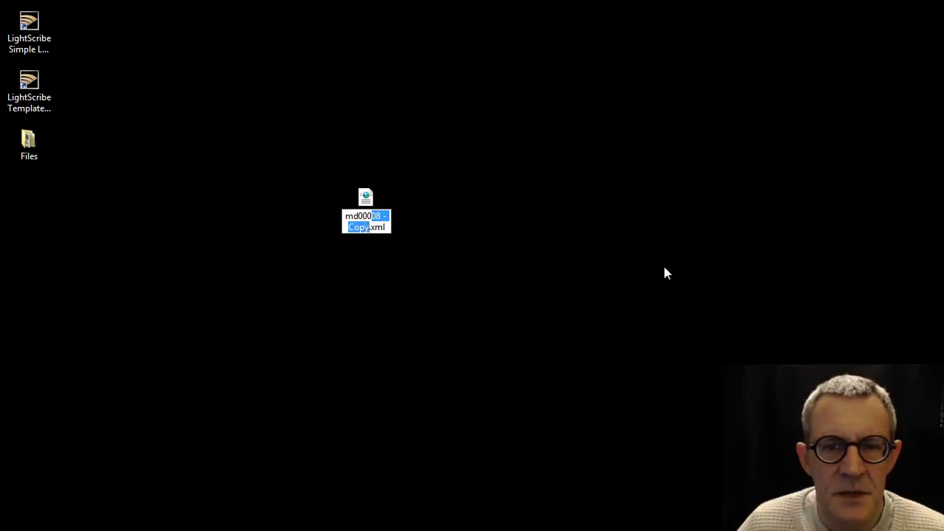
text(10)
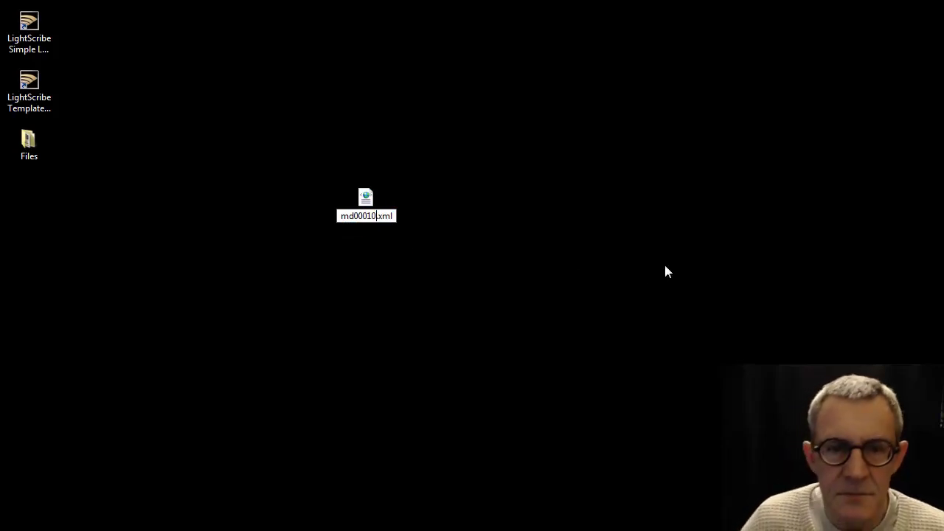
key(Return)
Step: Move md00010.xml from the desktop into the Files folder, replacing the existing file of the same name
drag(365, 201, 24, 194)
double_click(29, 141)
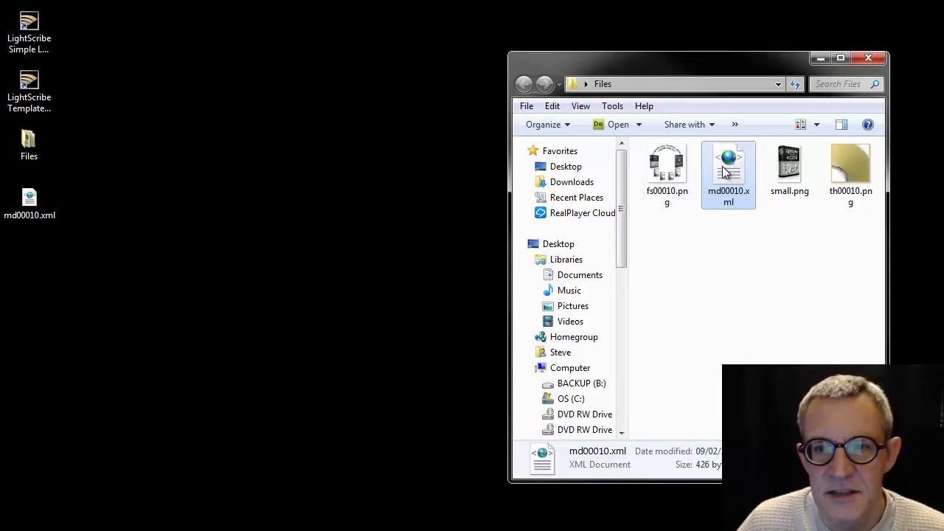
drag(30, 199, 748, 292)
click(487, 210)
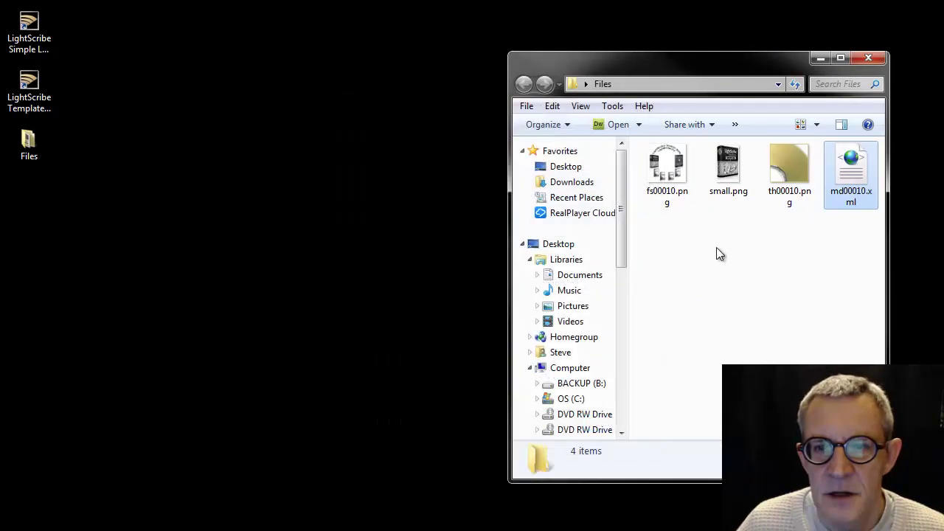
click(747, 284)
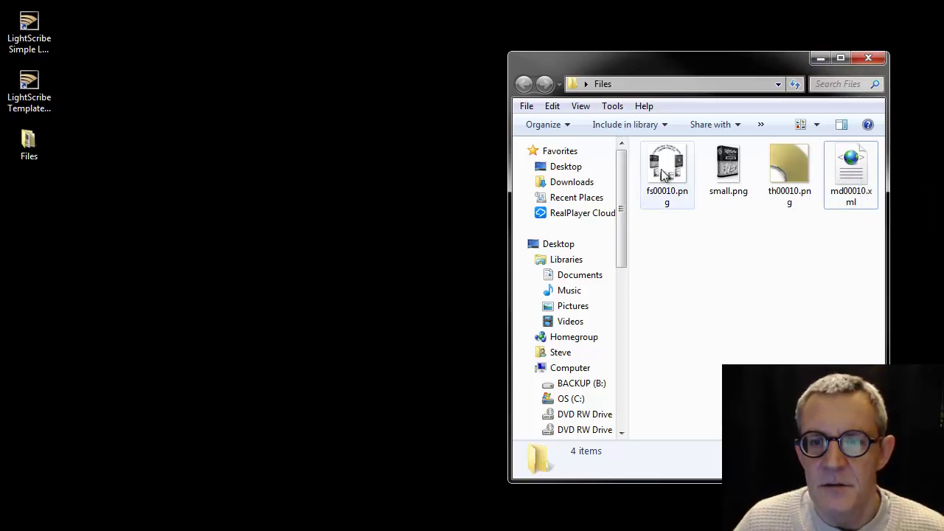
Step: Open fs00010.png from the Files folder in Fireworks
mouse_move(666, 174)
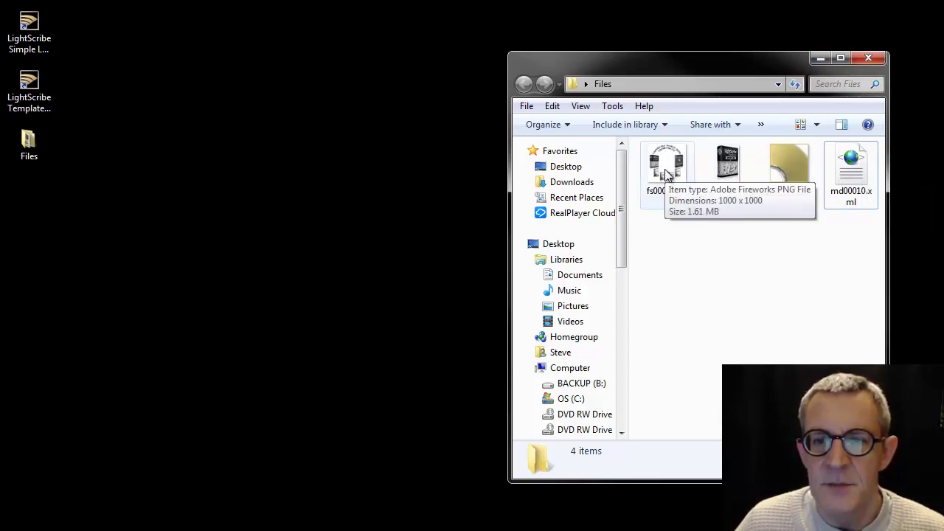
double_click(667, 174)
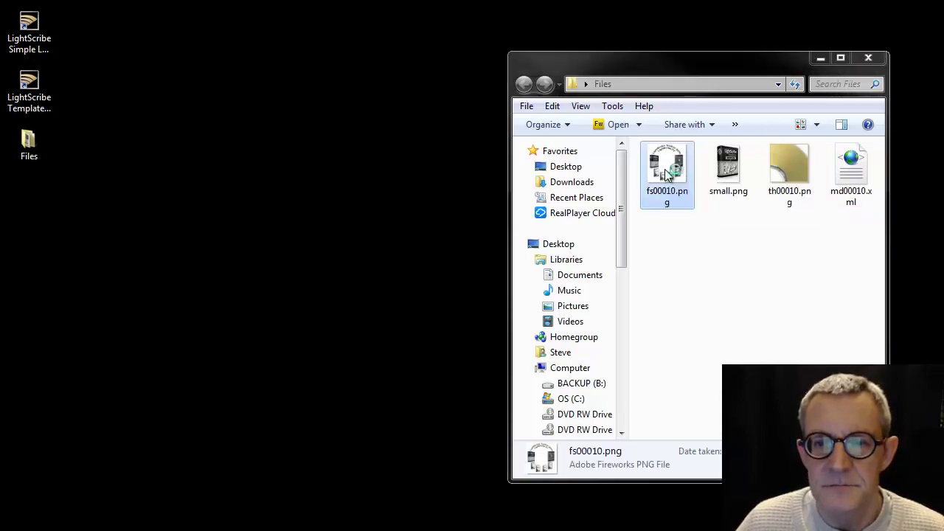
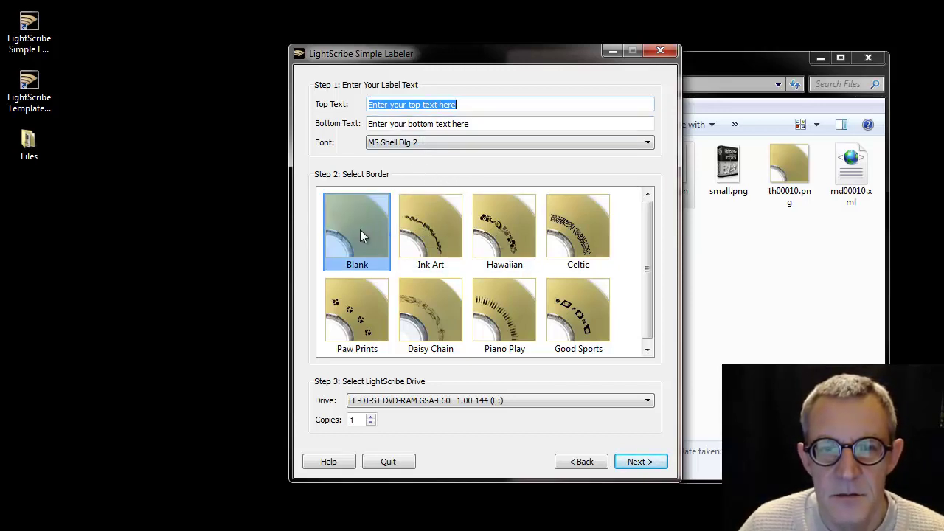
Step: Preview a label with the Good Sports border in LightScribe Simple Labeler, minimize Fireworks and quit the labeler
click(577, 297)
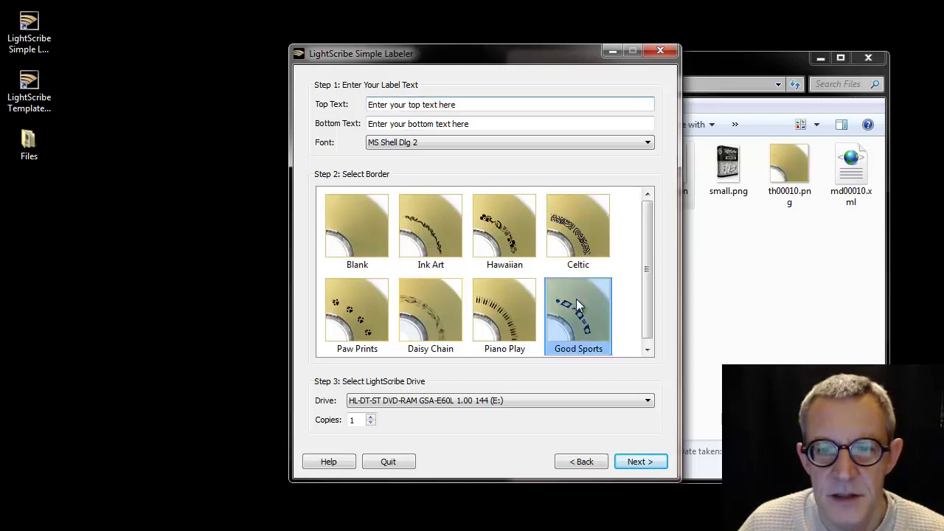
click(638, 461)
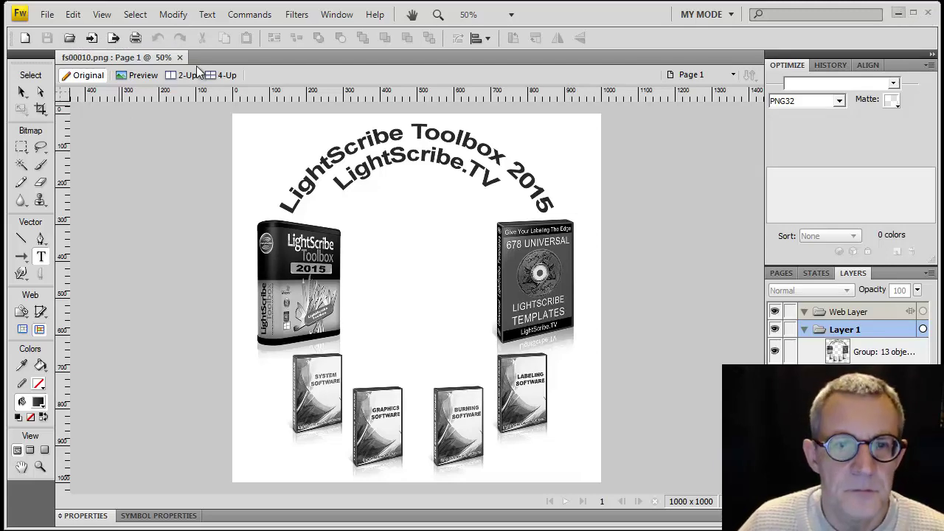
click(898, 14)
click(662, 51)
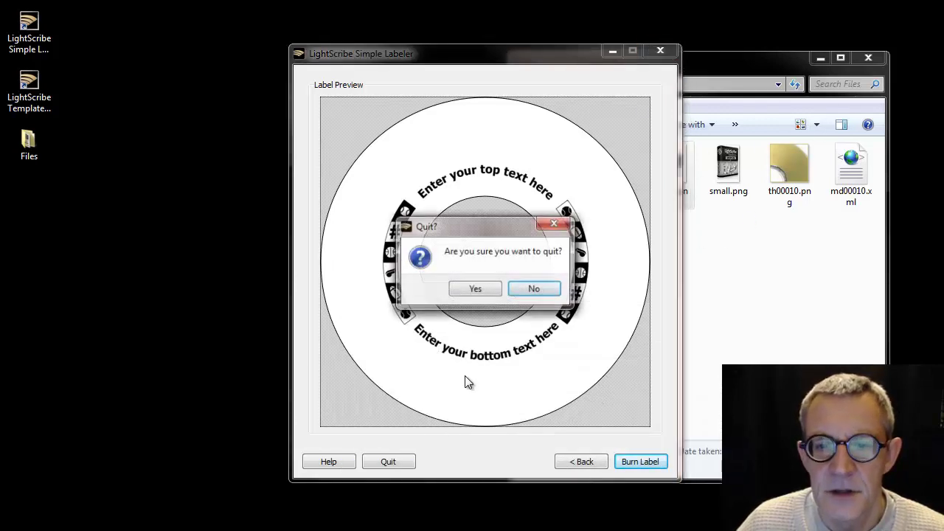
click(475, 290)
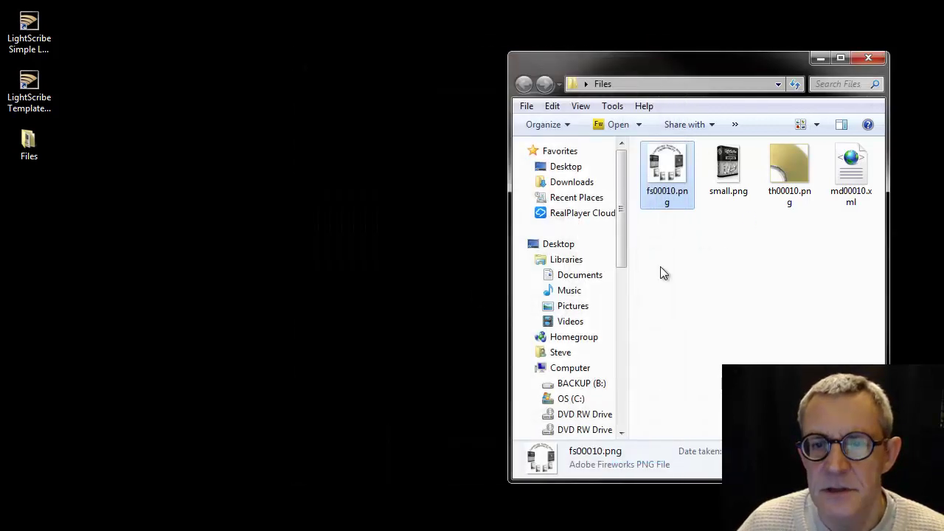
Step: Open th00010.png from the Files folder in Fireworks, expand its properties to view the dimensions, and return to the folder
click(790, 167)
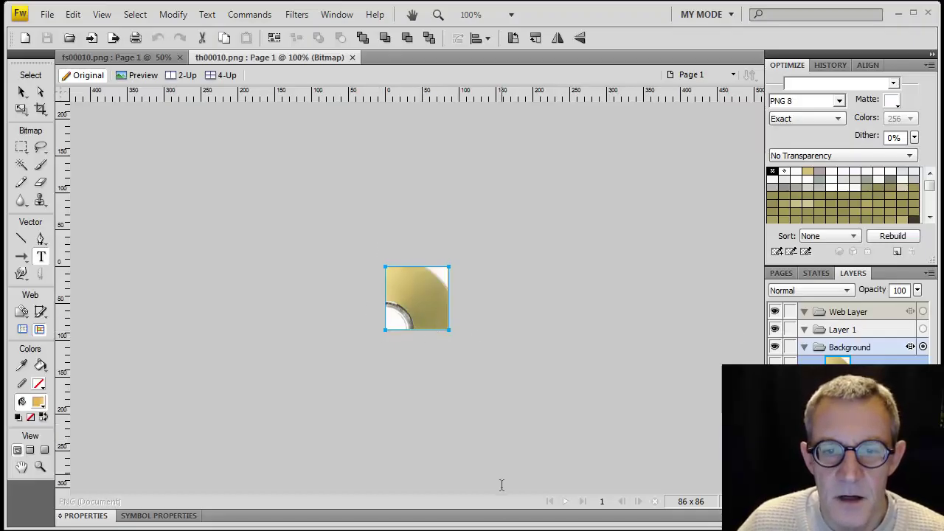
click(500, 520)
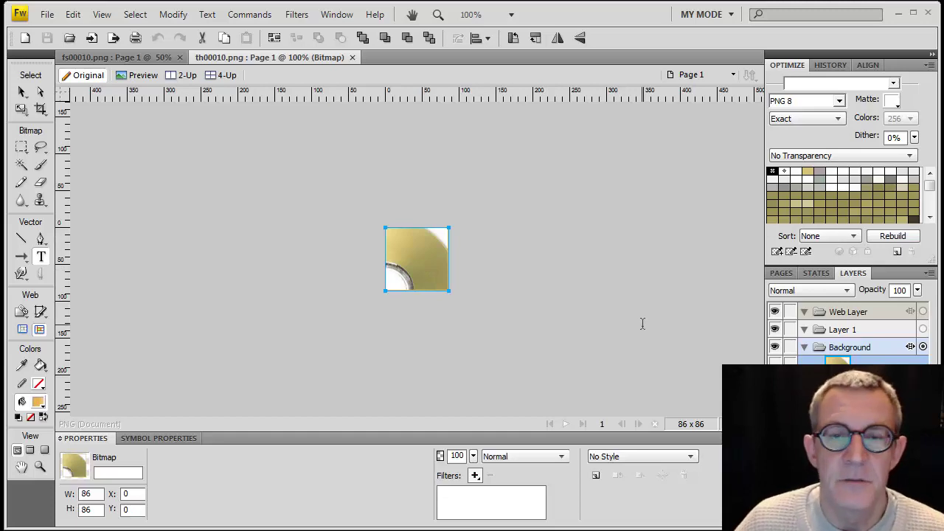
click(899, 12)
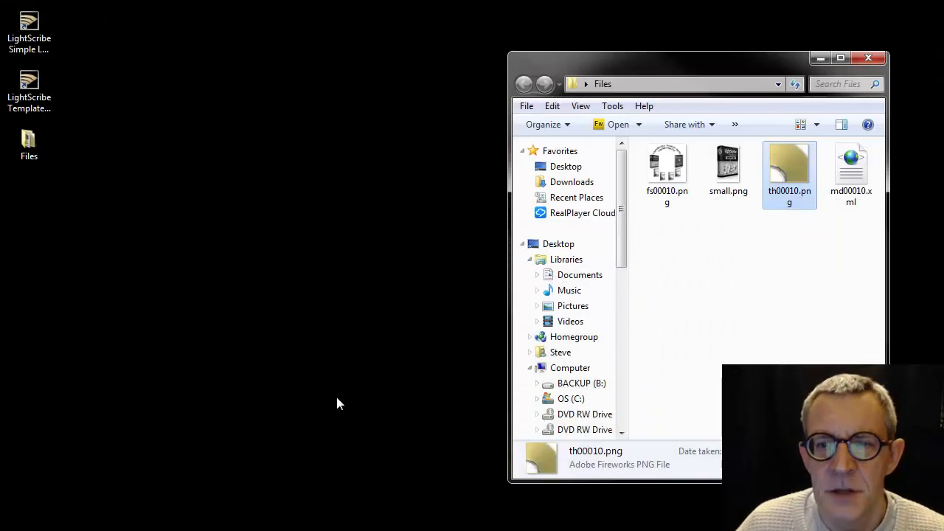
Step: Open small.png from the Files folder in Fireworks and copy its software box group
double_click(733, 169)
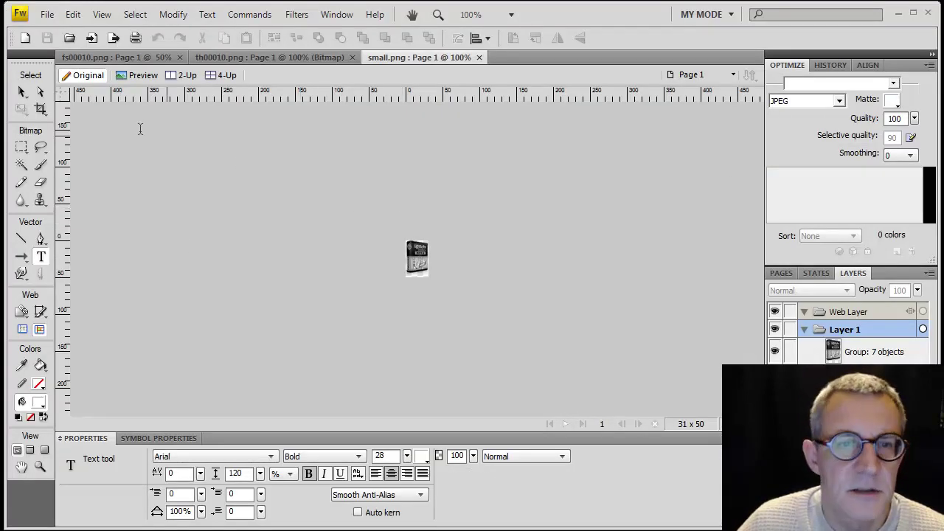
key(v)
drag(364, 194, 445, 310)
right_click(411, 233)
mouse_move(463, 246)
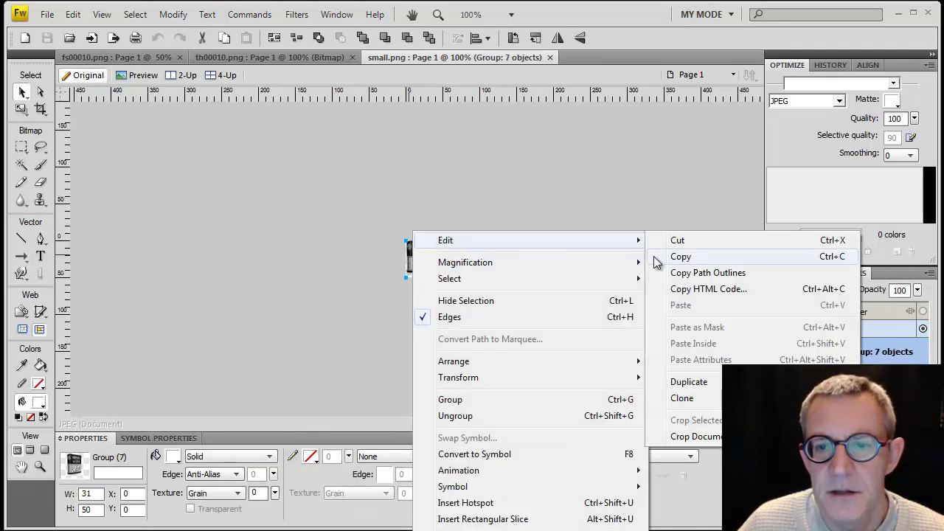
click(694, 258)
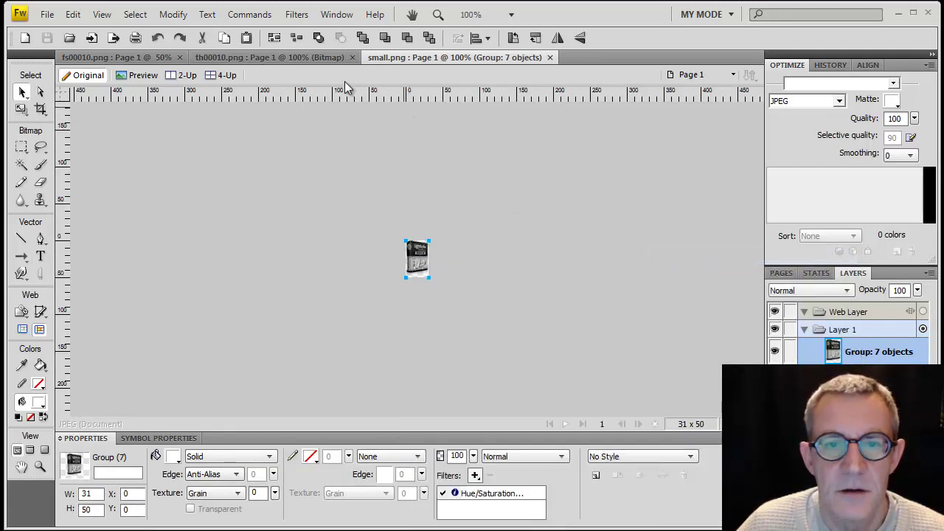
Step: Switch to th00010.png, copy its disc bitmap and paste the copy onto the same canvas
click(317, 57)
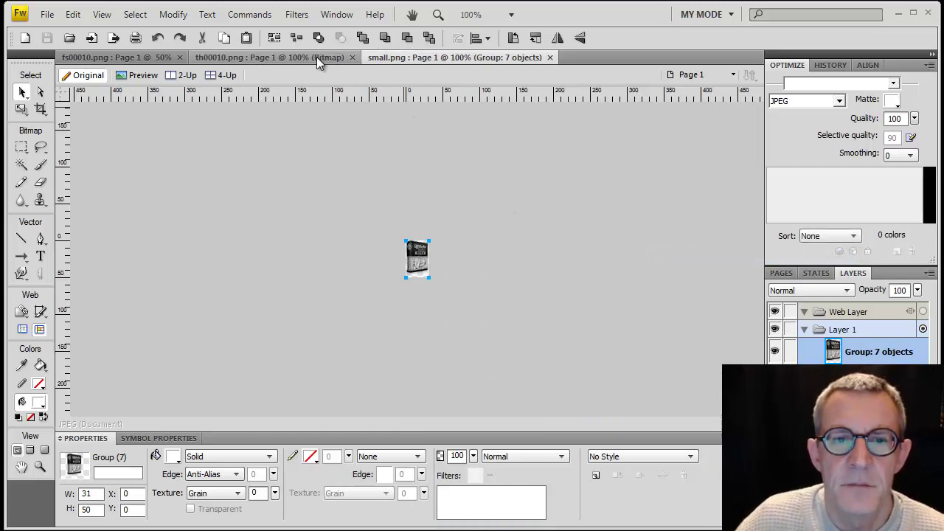
right_click(415, 253)
mouse_move(524, 241)
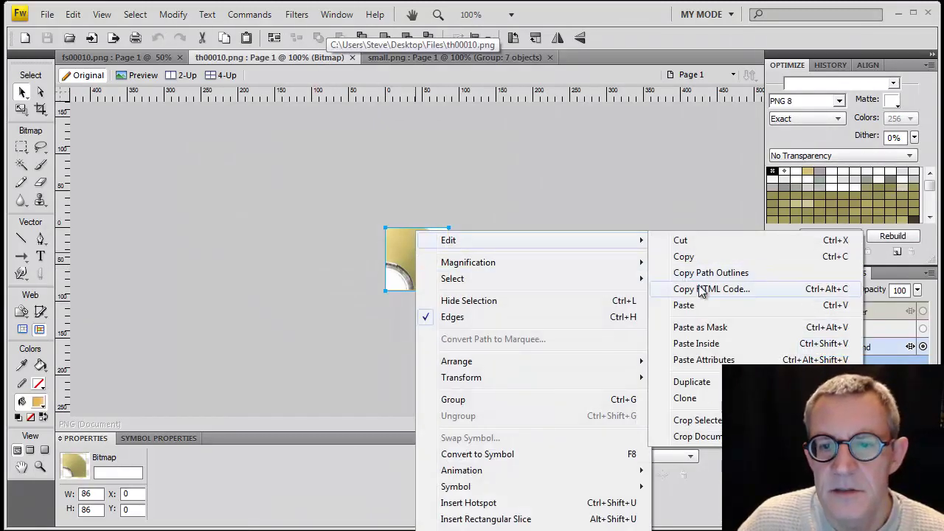
click(685, 256)
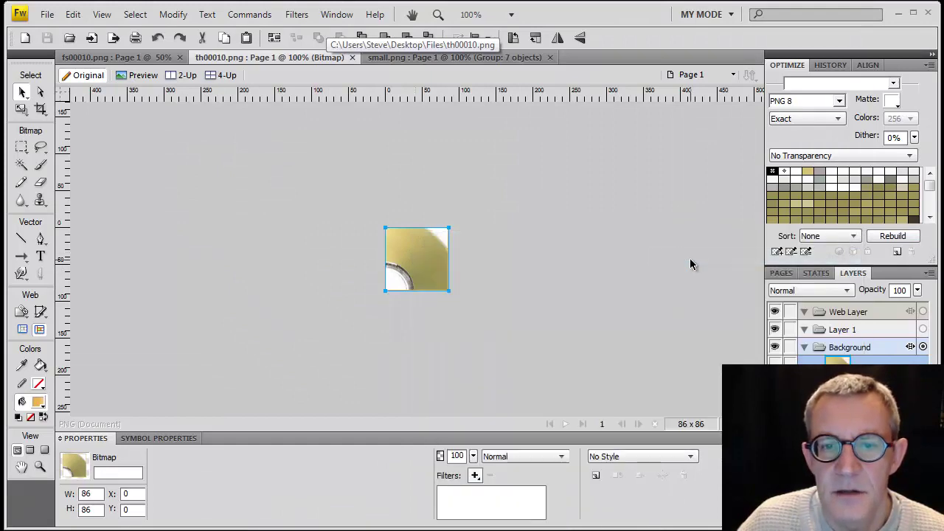
right_click(431, 253)
mouse_move(466, 246)
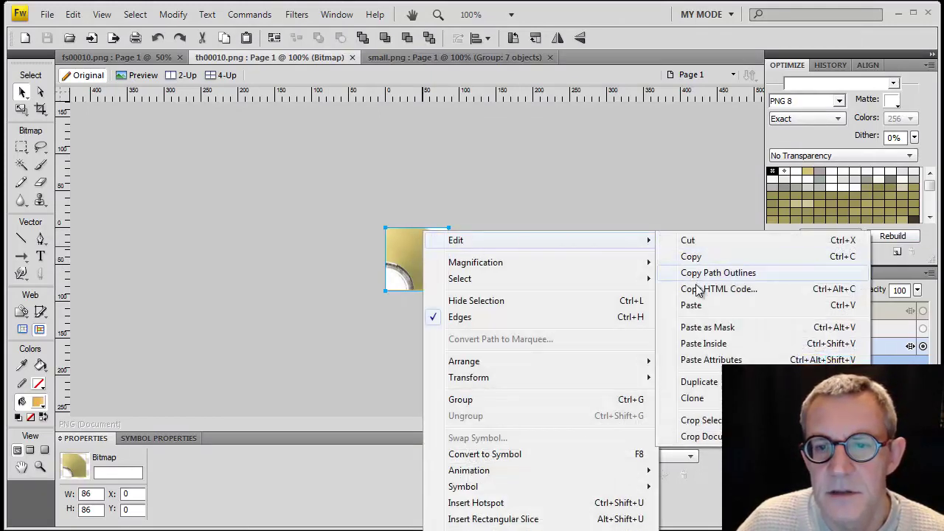
click(691, 306)
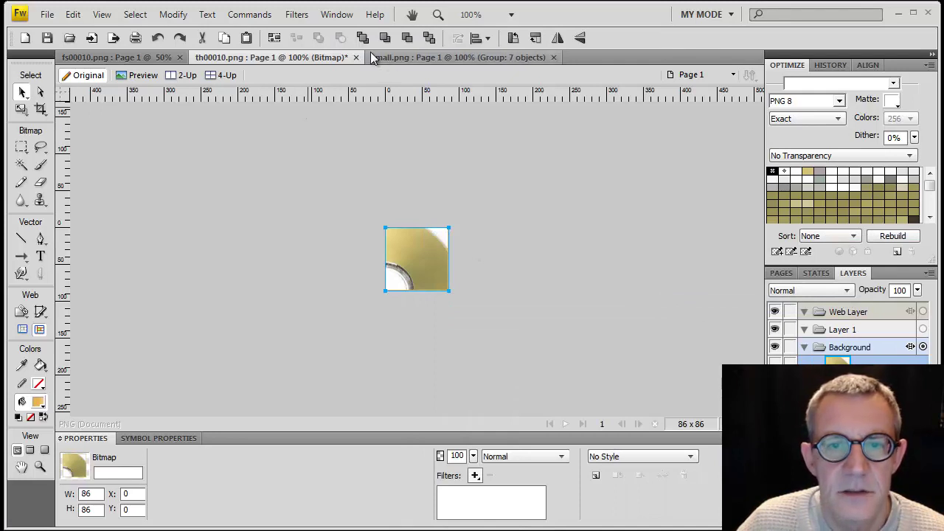
Step: Copy the software box group from small.png again and paste it into th00010.png without resampling
click(399, 62)
drag(335, 178, 496, 295)
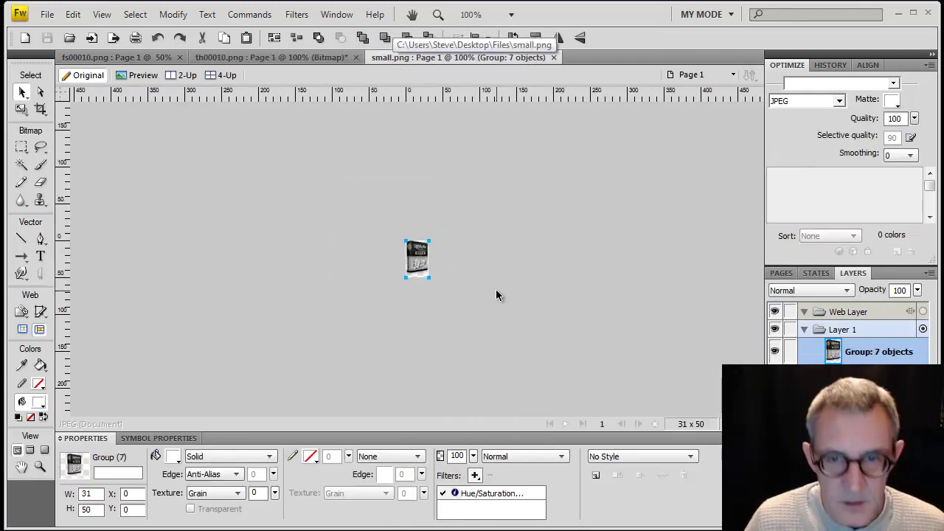
click(278, 57)
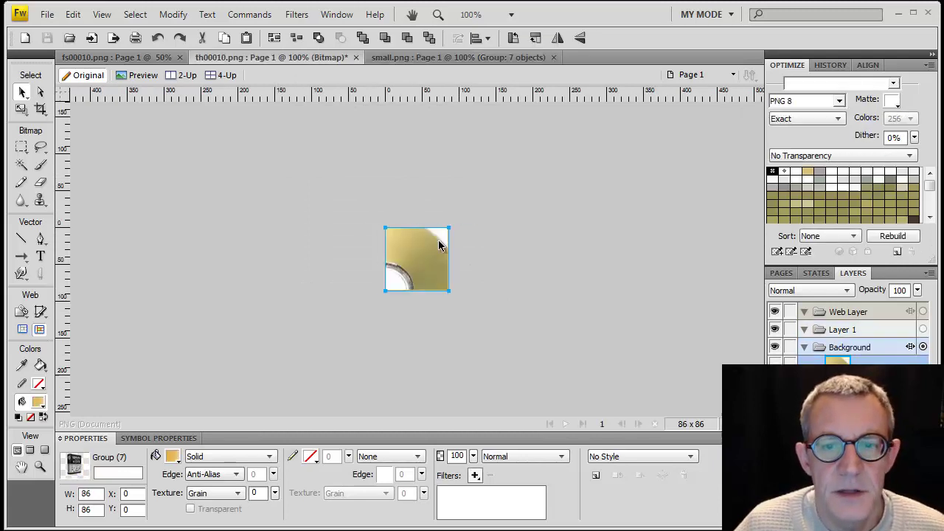
click(417, 255)
key(ctrl+v)
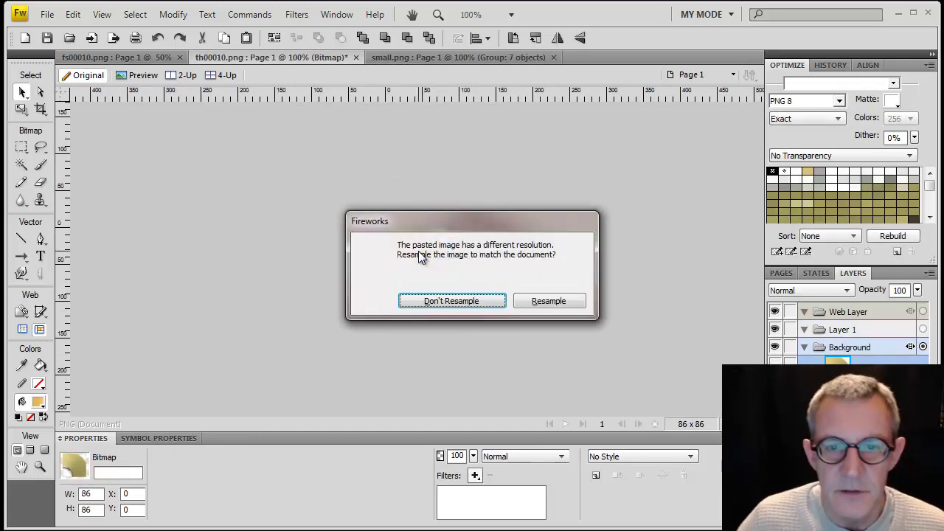
click(452, 301)
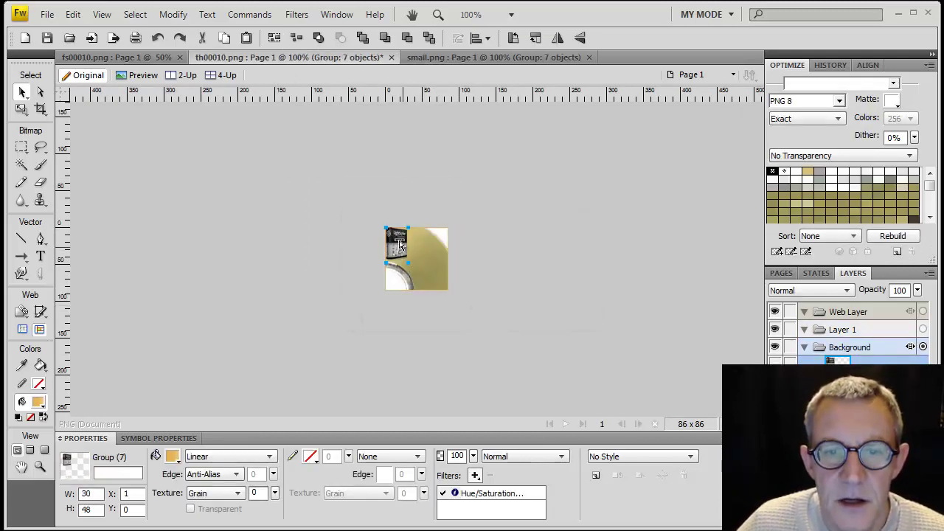
key(ctrl+a)
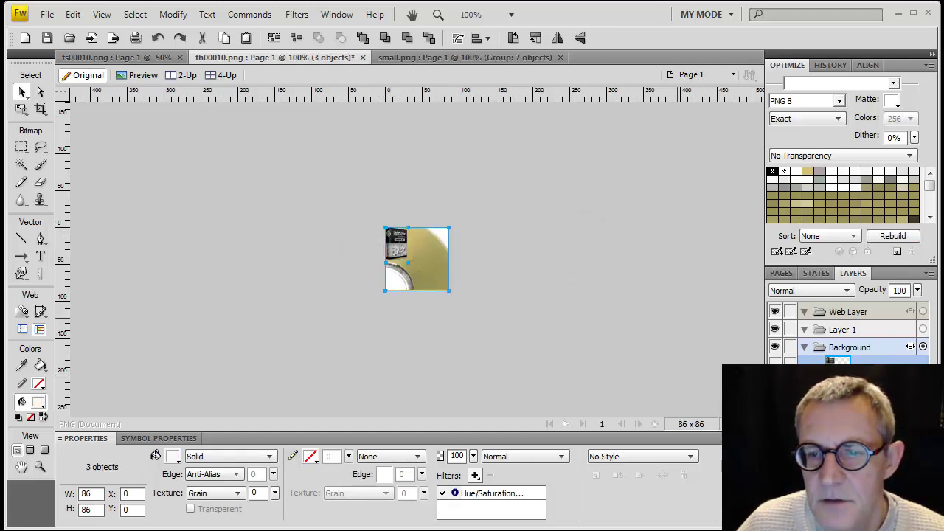
click(617, 361)
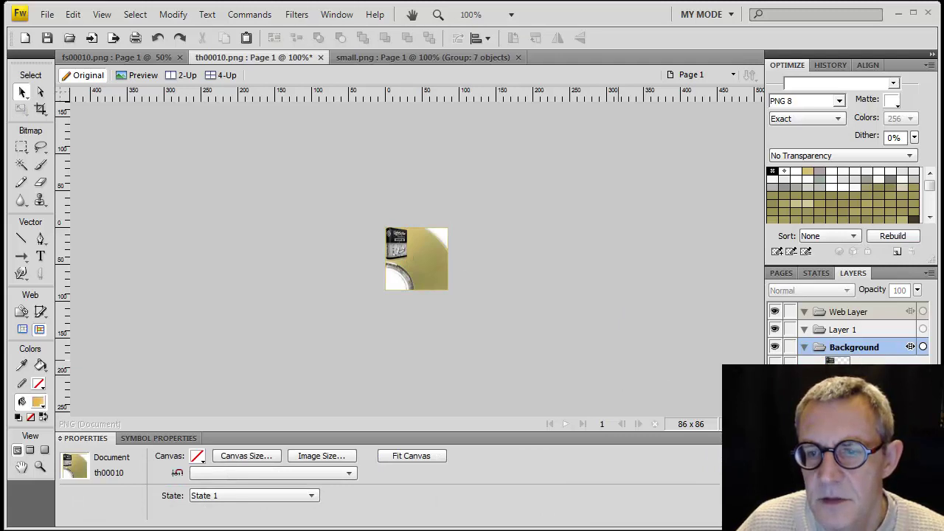
click(417, 258)
key(ctrl+d)
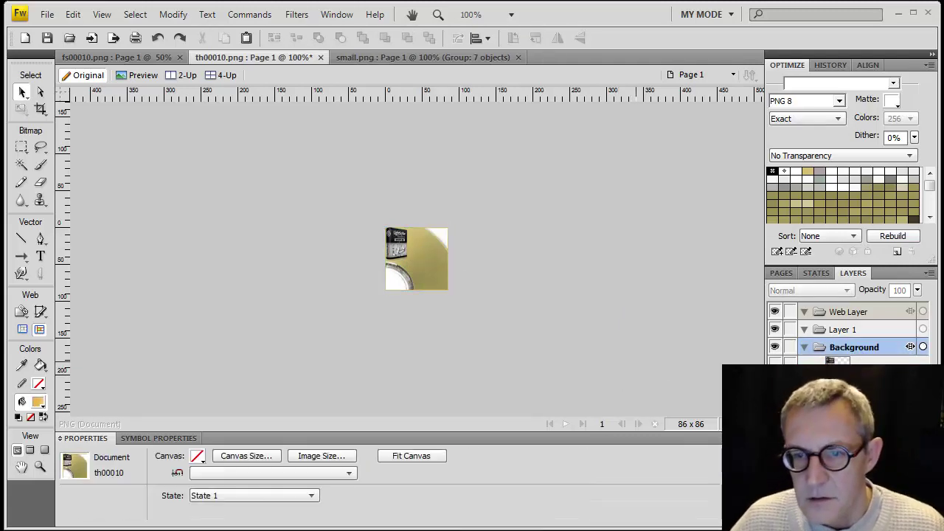
Step: Select the pasted software box group and position it over the gold disc area at X 34, Y 15
drag(327, 193, 410, 246)
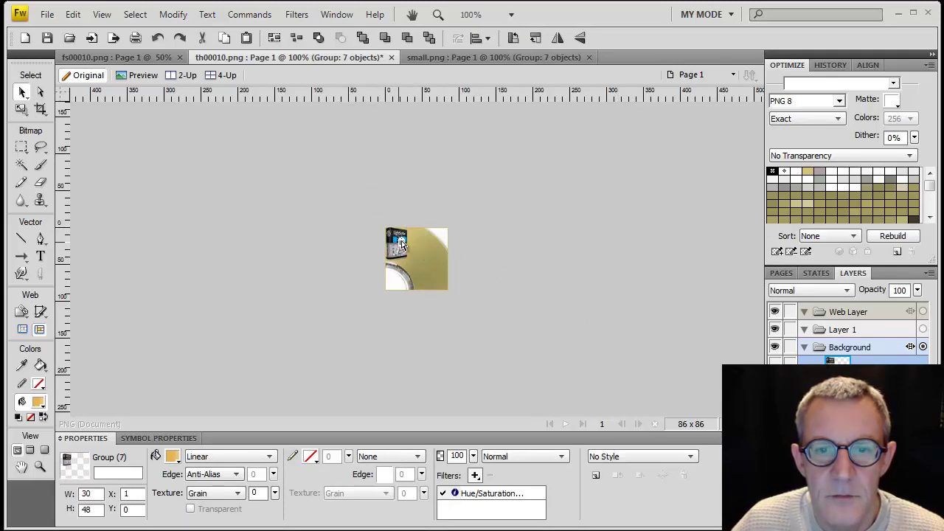
double_click(399, 249)
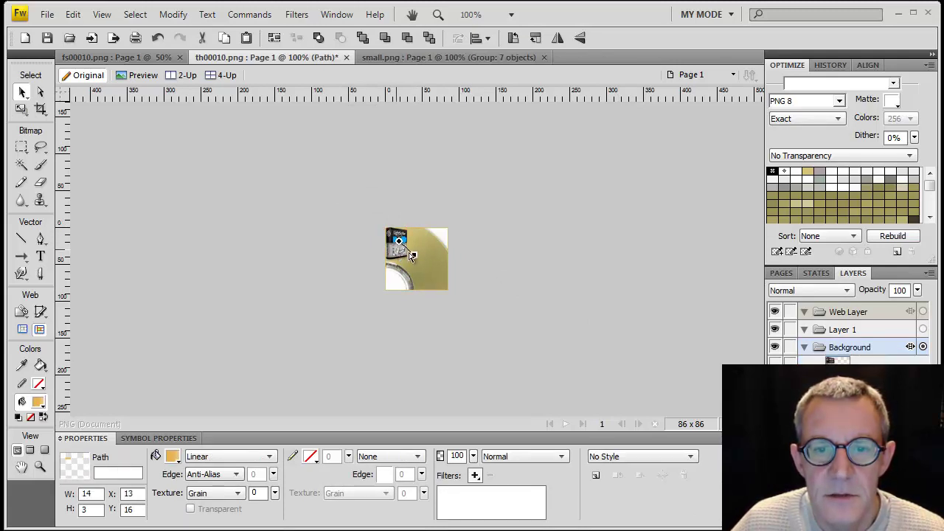
drag(400, 245, 419, 266)
key(Up)
key(Up)
key(Up)
key(Up)
key(Left)
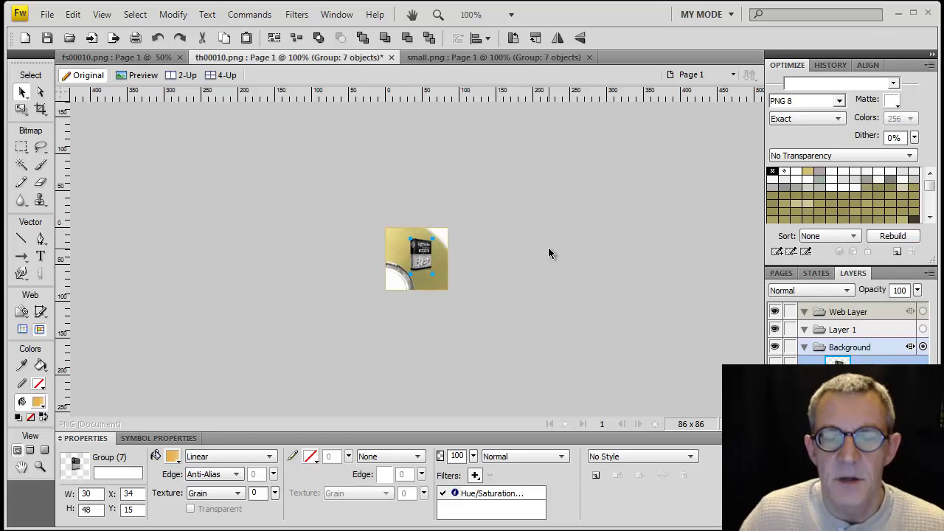
Step: Deselect the software box group, save th00010.png and return from Fireworks to the desktop folder windows
click(548, 248)
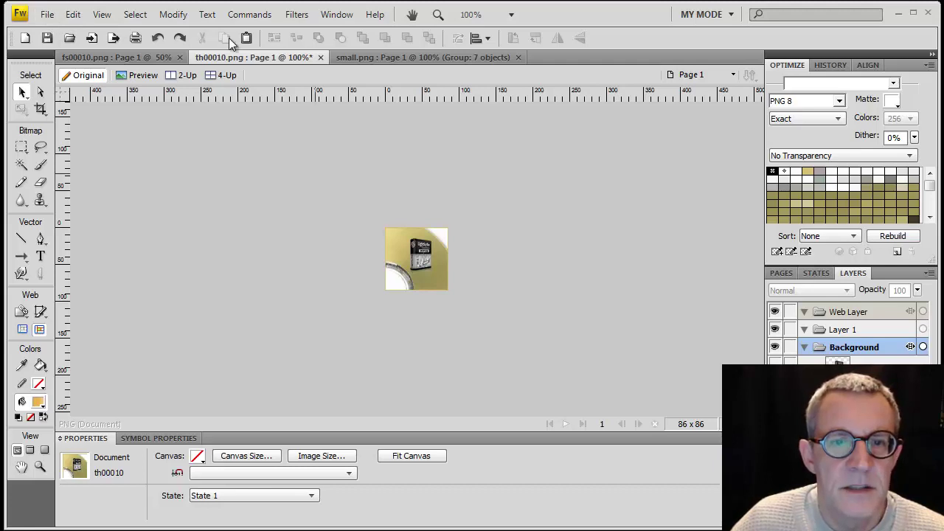
click(49, 39)
click(913, 13)
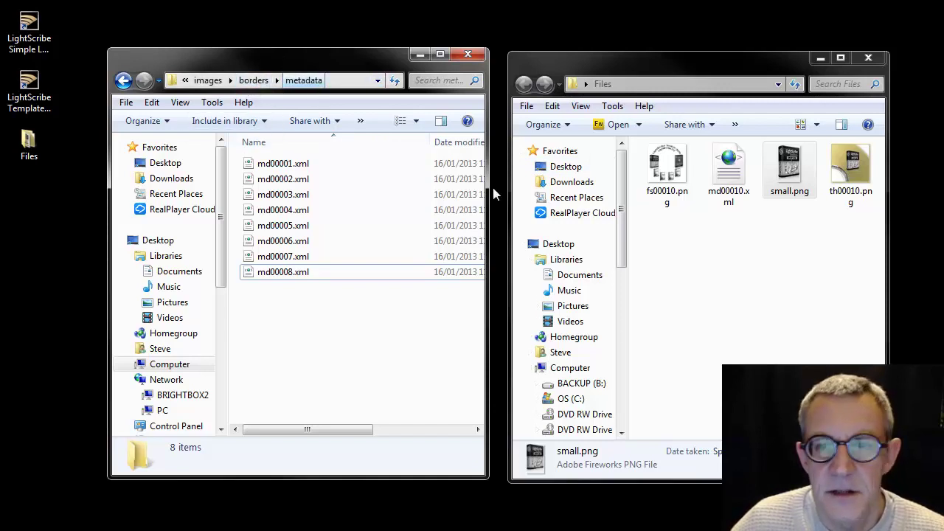
Step: Move md00010.xml from the Files folder into the borders metadata folder, granting administrator permission
click(744, 226)
click(729, 173)
drag(729, 173, 360, 365)
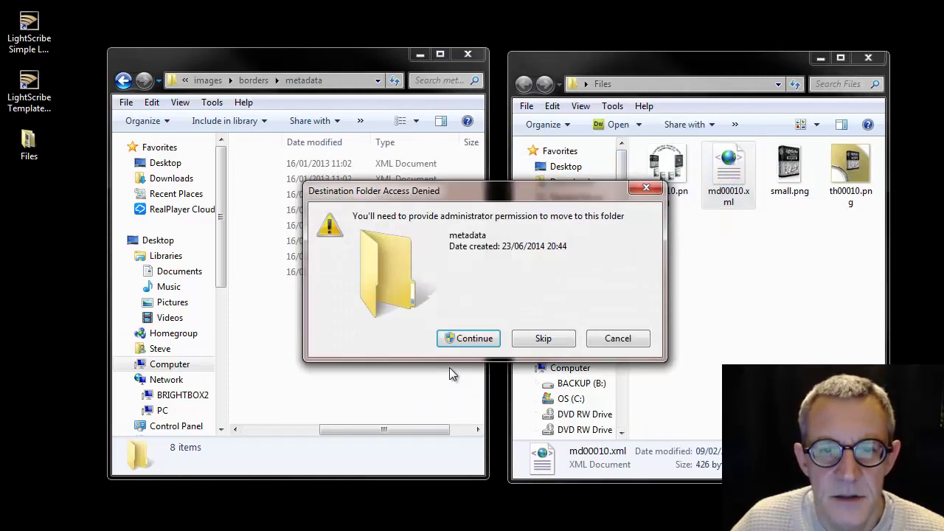
click(474, 338)
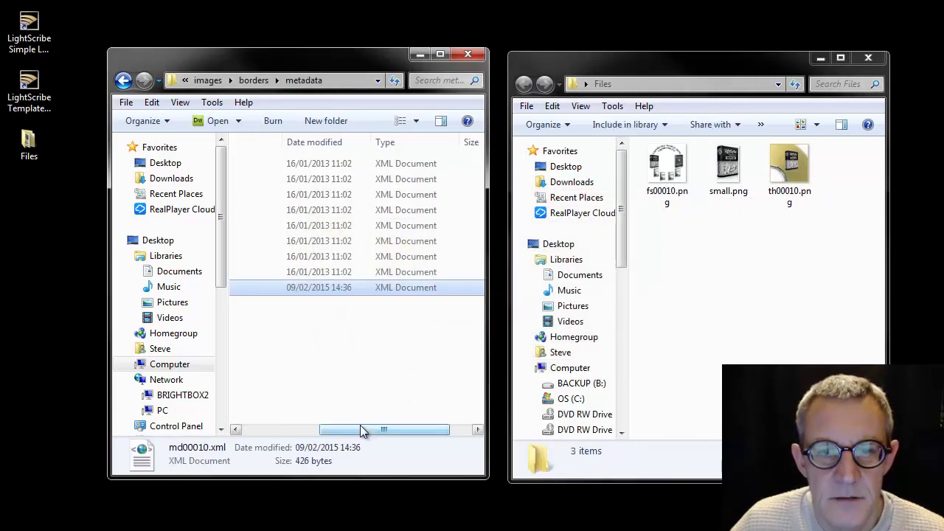
click(242, 433)
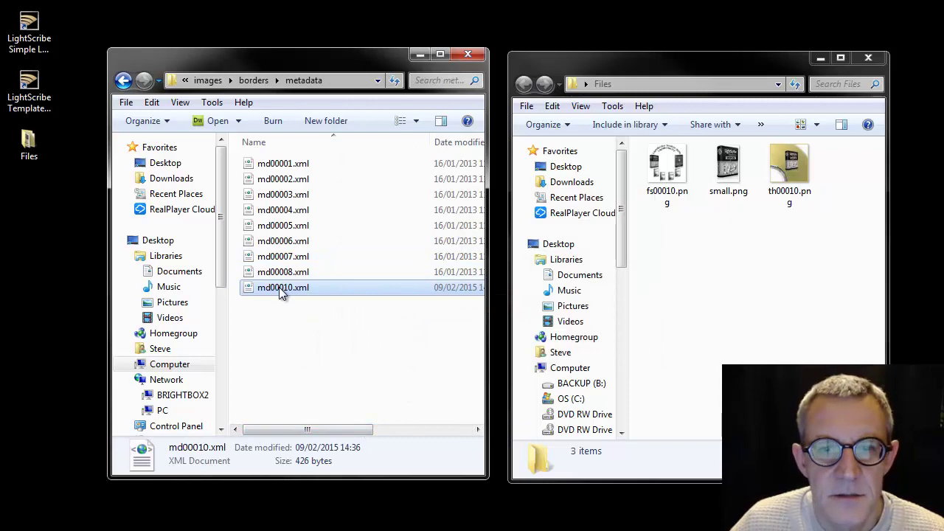
Step: Open the borders fullsize folder and move fs00010.png into it from the Files folder, granting administrator permission
click(253, 81)
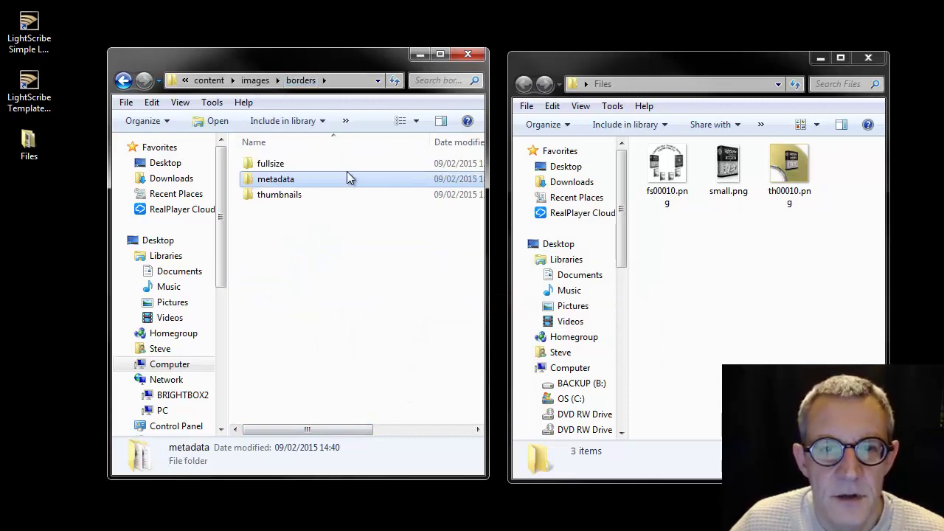
double_click(309, 164)
drag(667, 176, 436, 367)
click(450, 341)
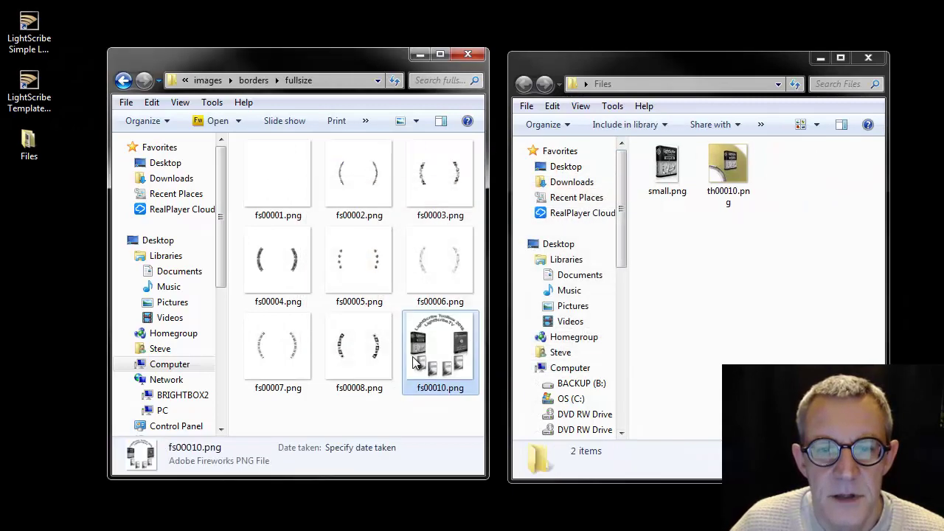
Step: Move th00010.png from the Files folder into the borders thumbnails folder with administrator permission, and close both folder windows
click(392, 402)
click(253, 80)
double_click(295, 195)
drag(727, 249, 438, 378)
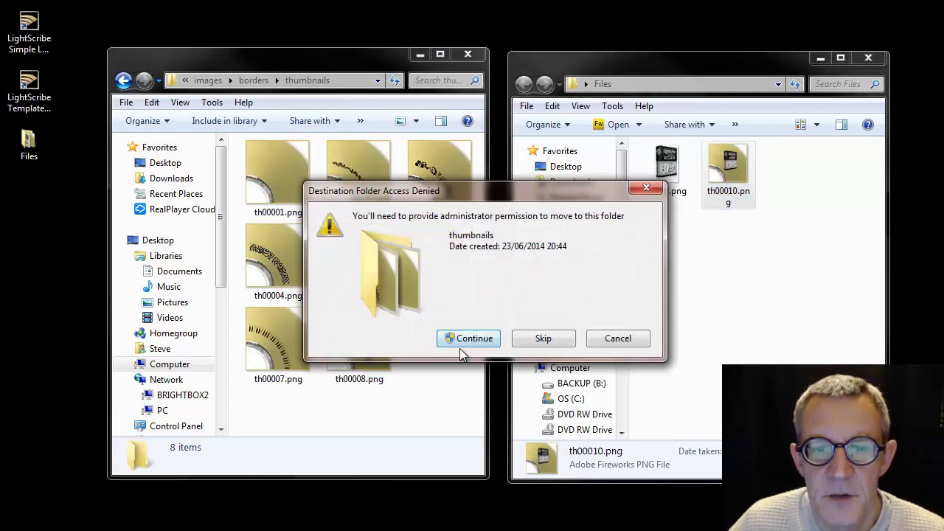
click(474, 340)
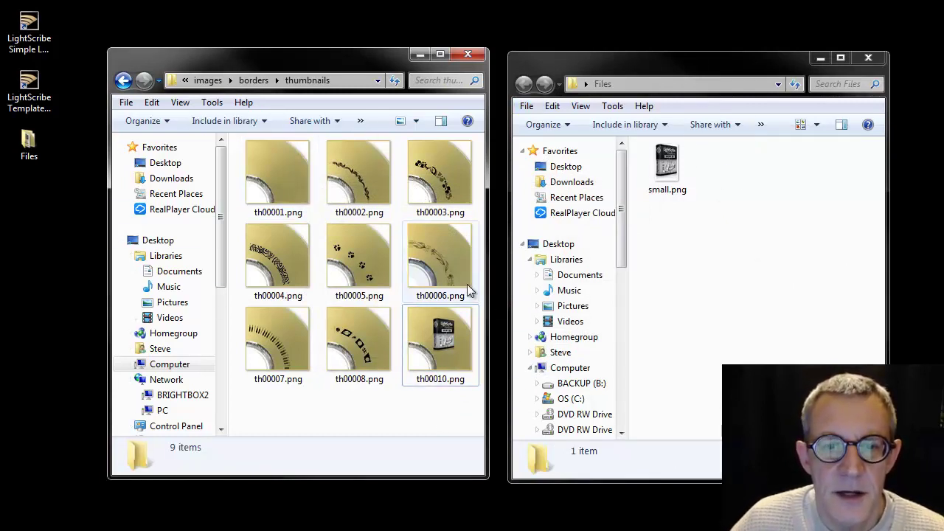
click(479, 61)
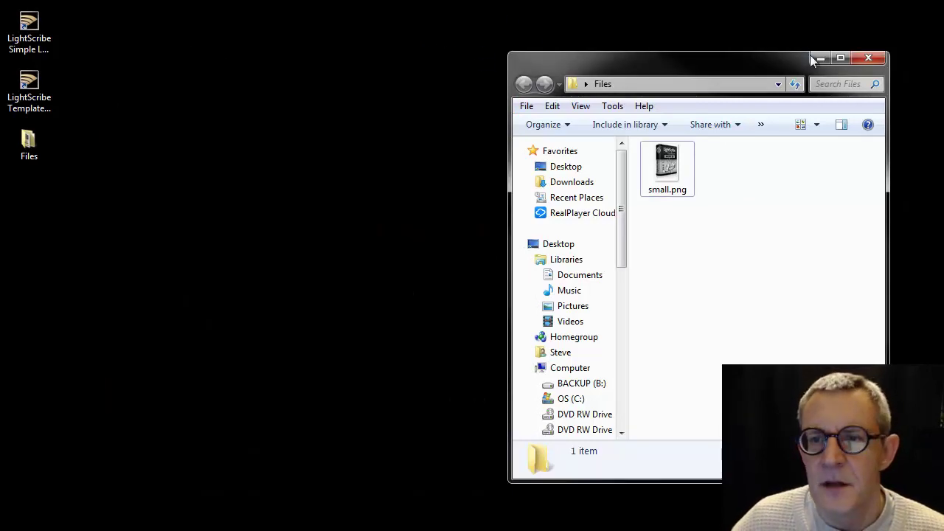
click(869, 58)
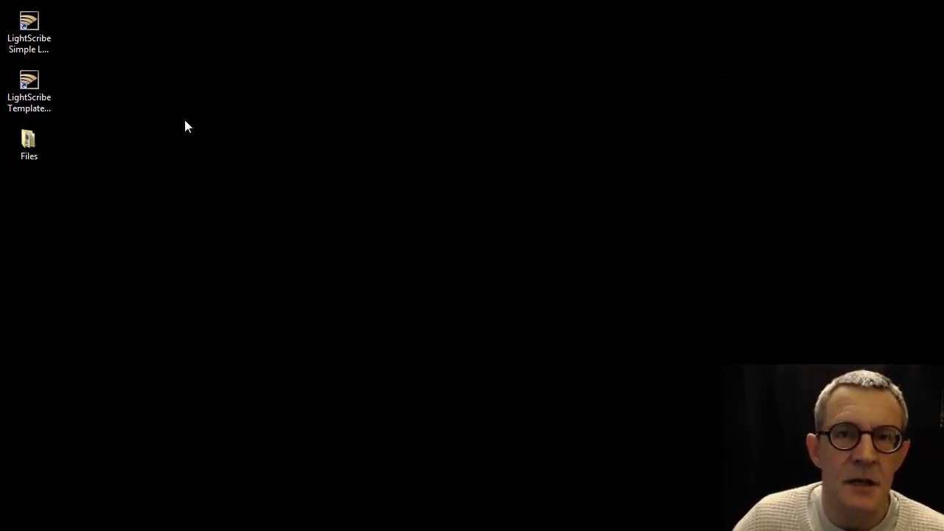
Step: Launch LightScribe Simple Labeler, select the LightScribe Toolbox 2015 border and preview the label
double_click(29, 27)
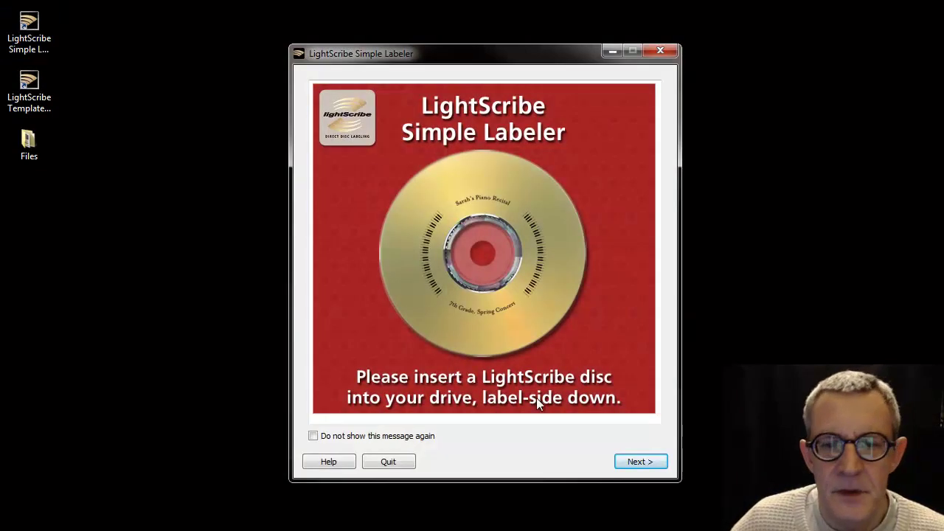
click(633, 460)
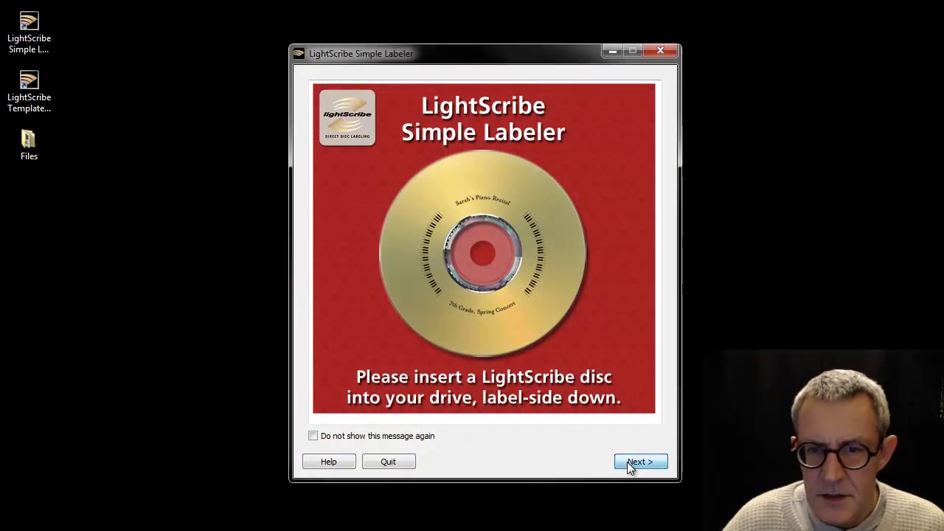
click(627, 462)
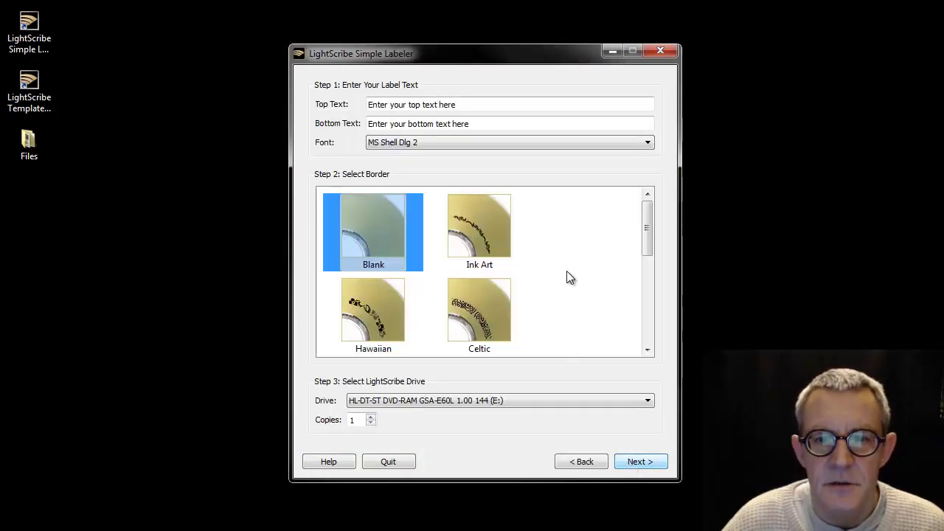
drag(643, 225, 646, 317)
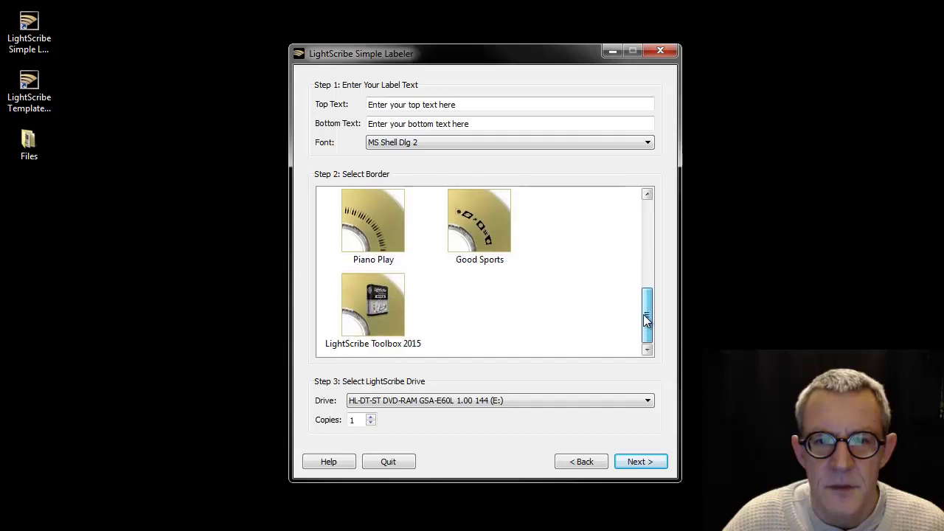
click(384, 293)
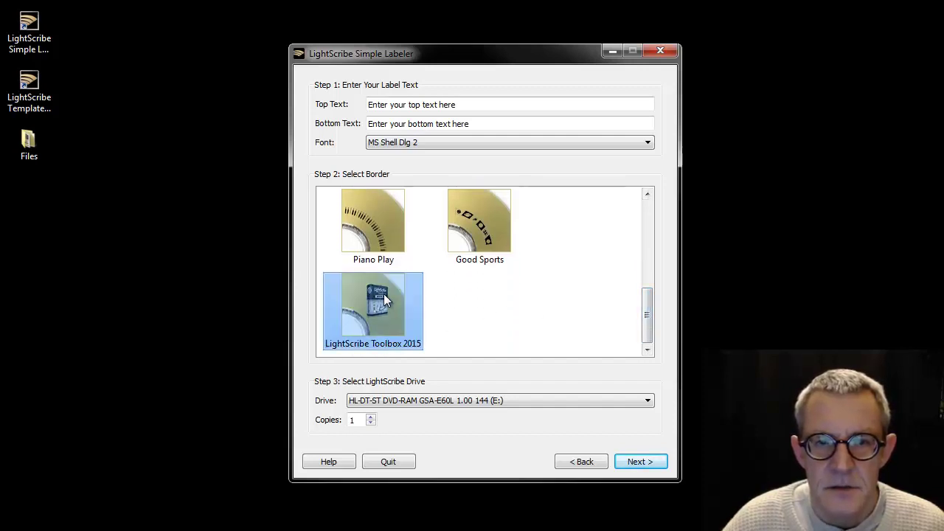
click(649, 463)
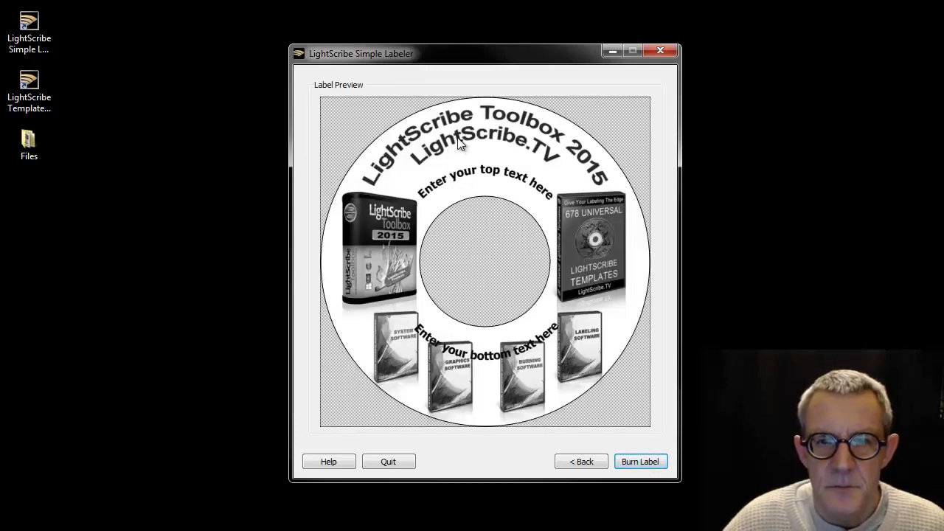
Step: Go back to the label settings, clear the top and bottom text, and preview the label again
click(582, 462)
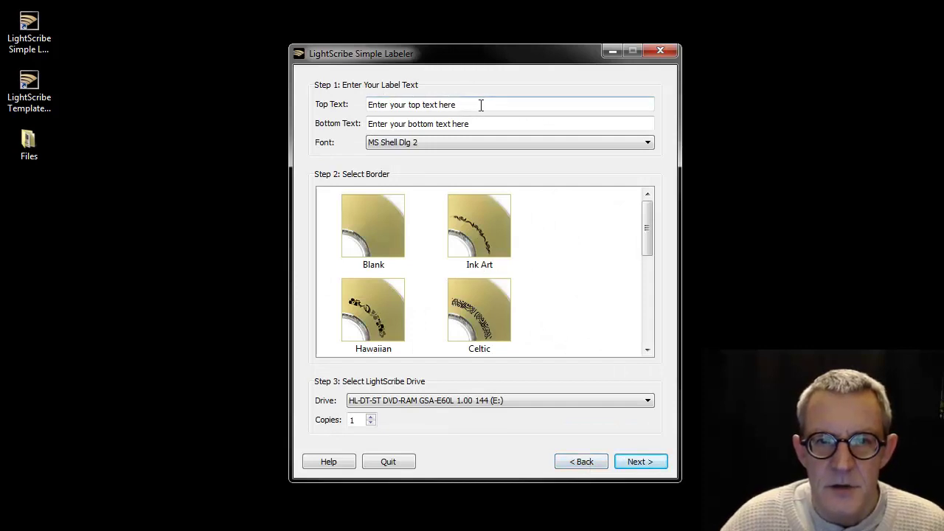
drag(480, 104, 358, 102)
key(BackSpace)
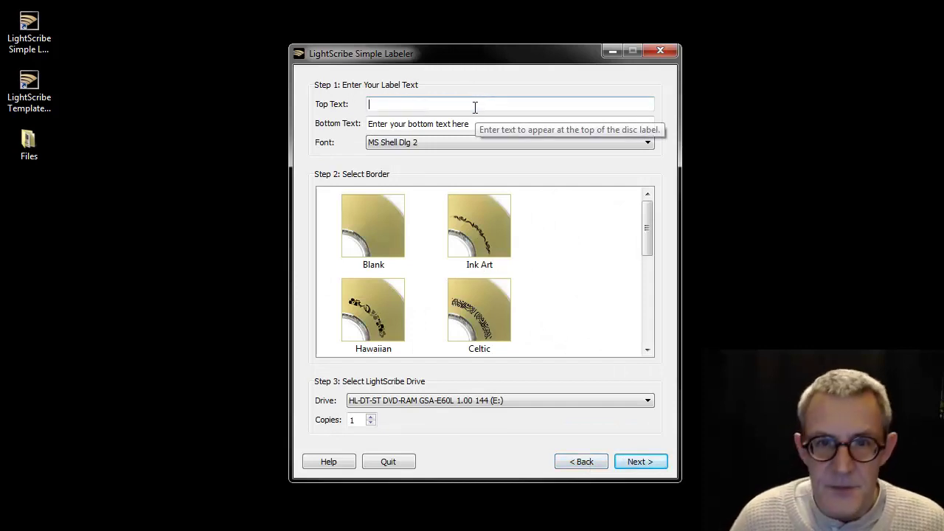
drag(507, 124, 324, 127)
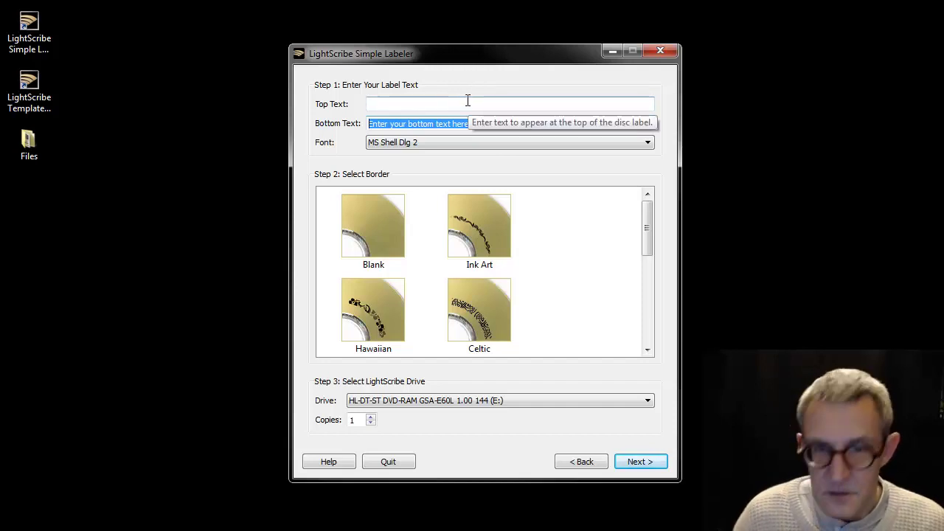
key(BackSpace)
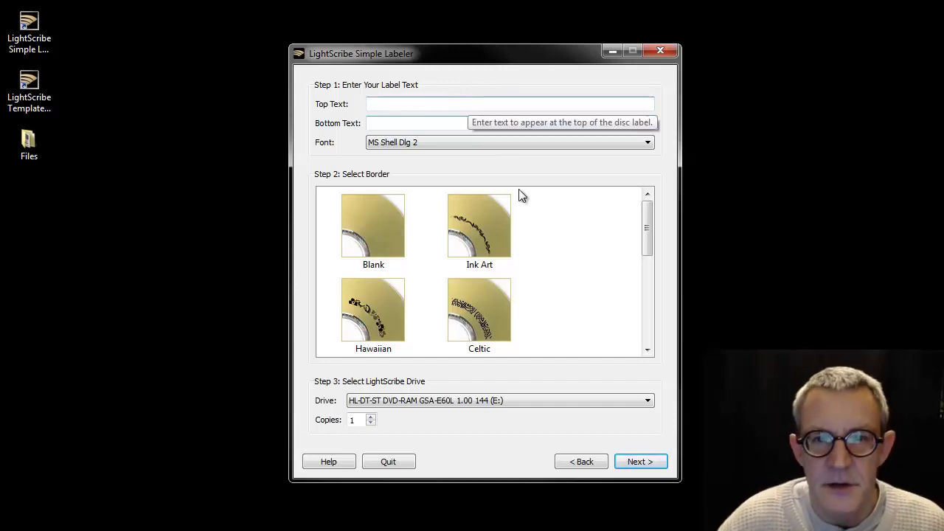
click(635, 461)
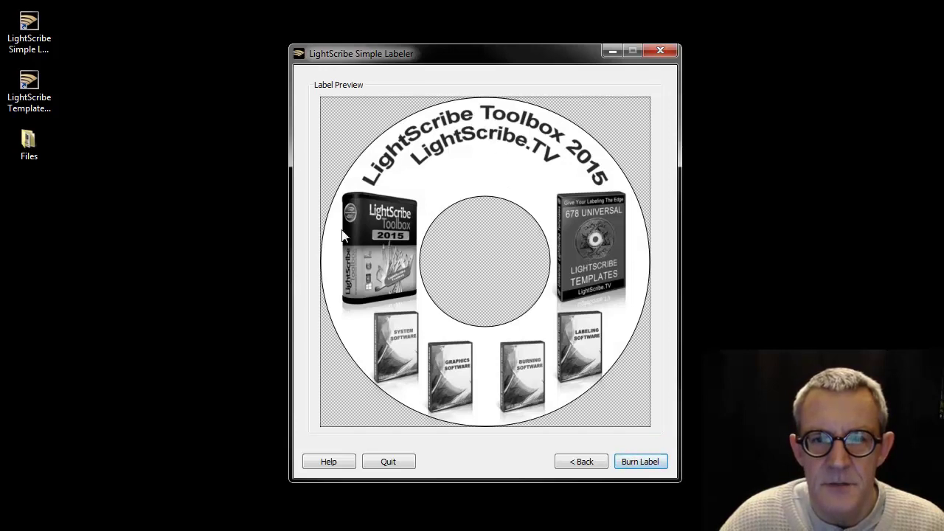
Step: Start burning the label, and view the lightscribe.com site linked in the burn progress window before closing the browser
click(635, 467)
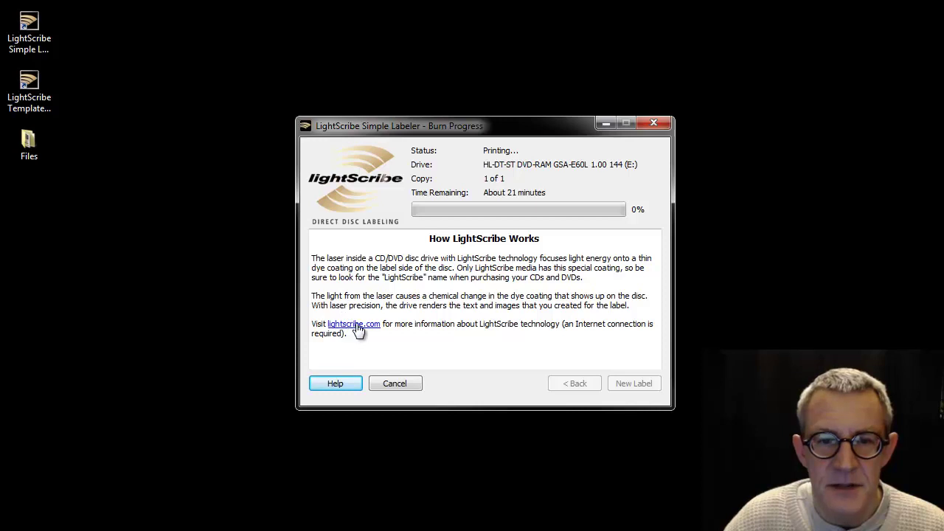
click(356, 326)
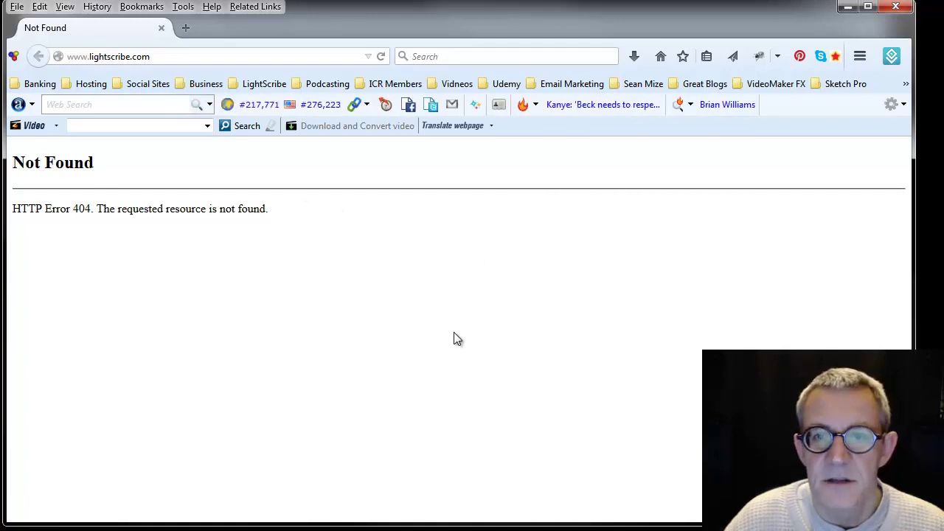
click(897, 7)
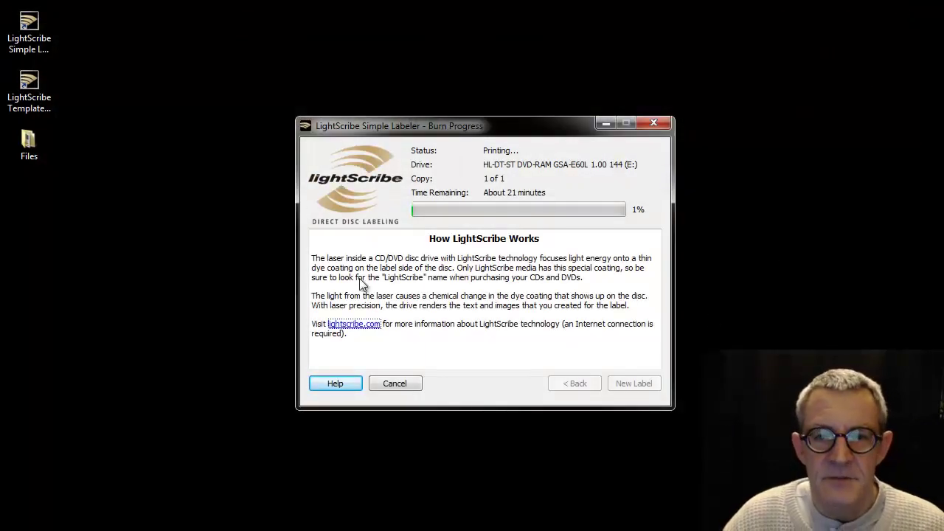